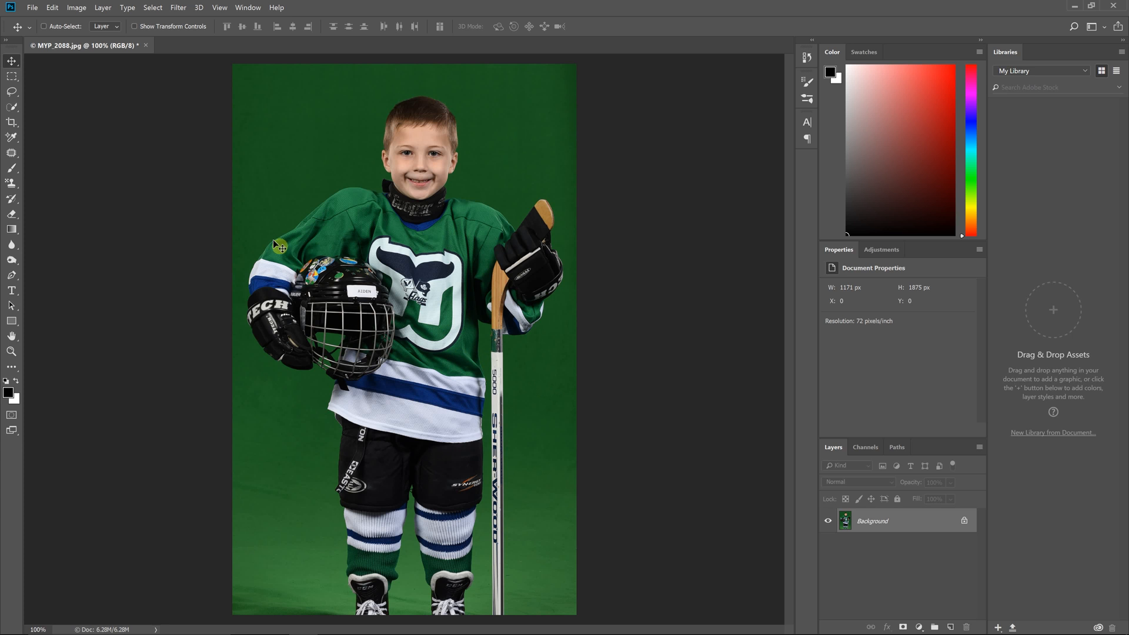
- Set up the Brush tool with a size of 65 px and 100% hardness
left_click(11, 171)
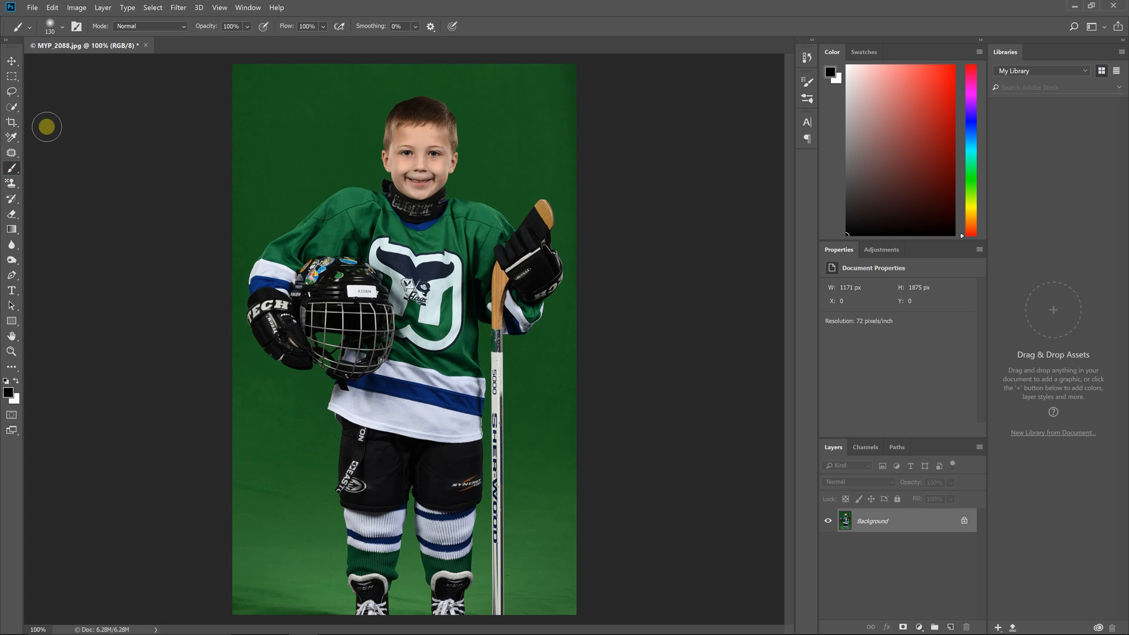
left_click(63, 27)
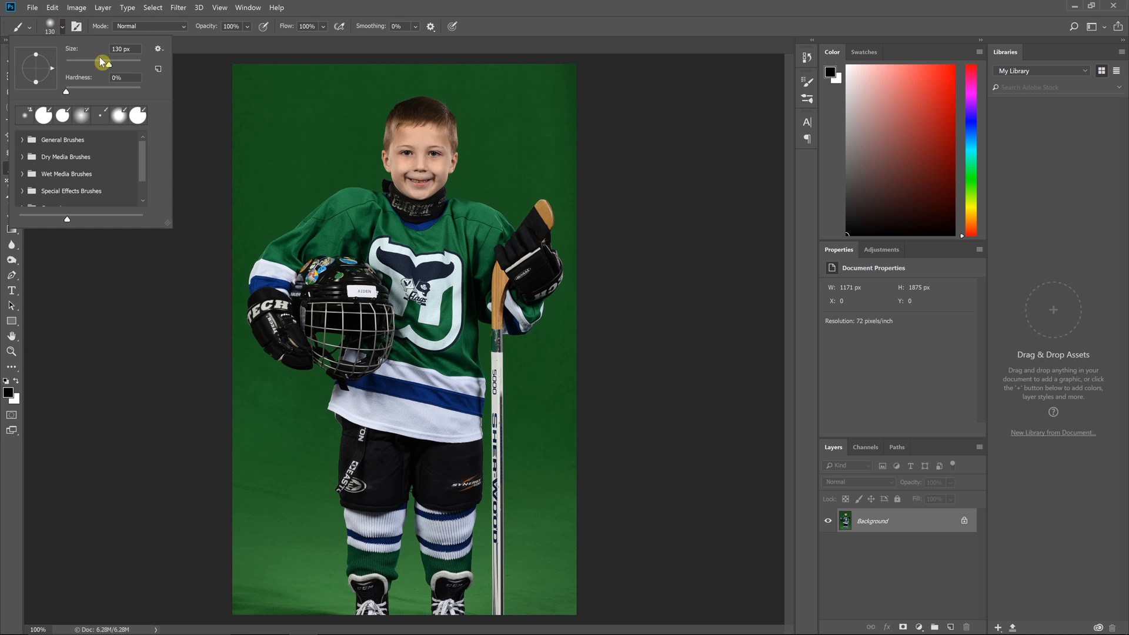
type("65")
left_click_drag(67, 93, 164, 95)
left_click(417, 8)
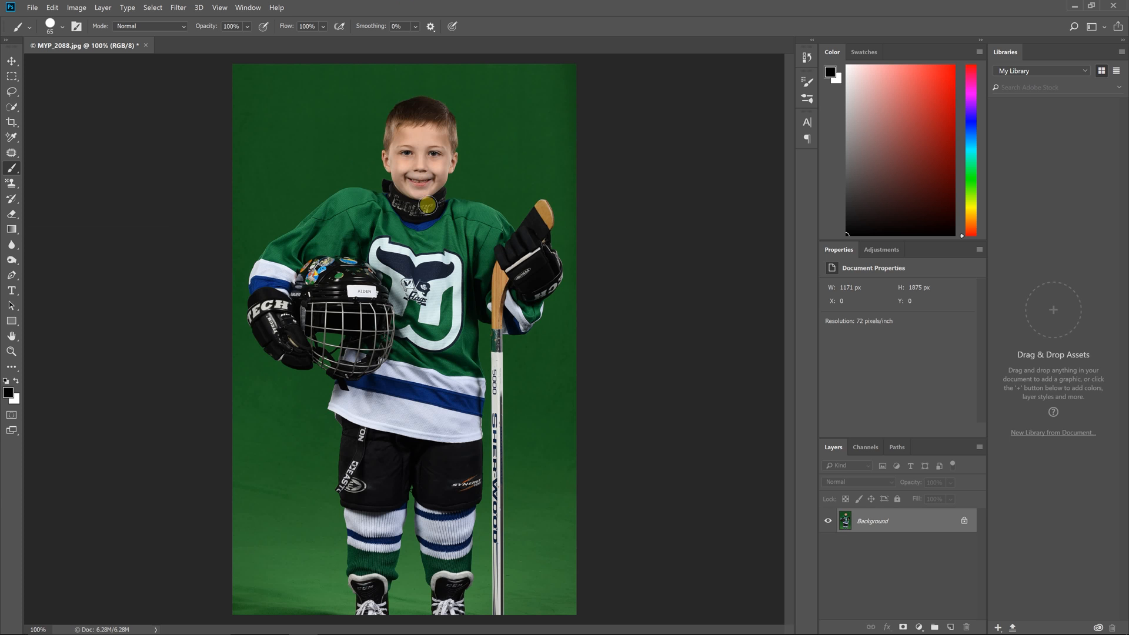
- Close MYP_2088.jpg without saving and run an EZ Green Screen batch with Extractions + Green Recovery
left_click(146, 46)
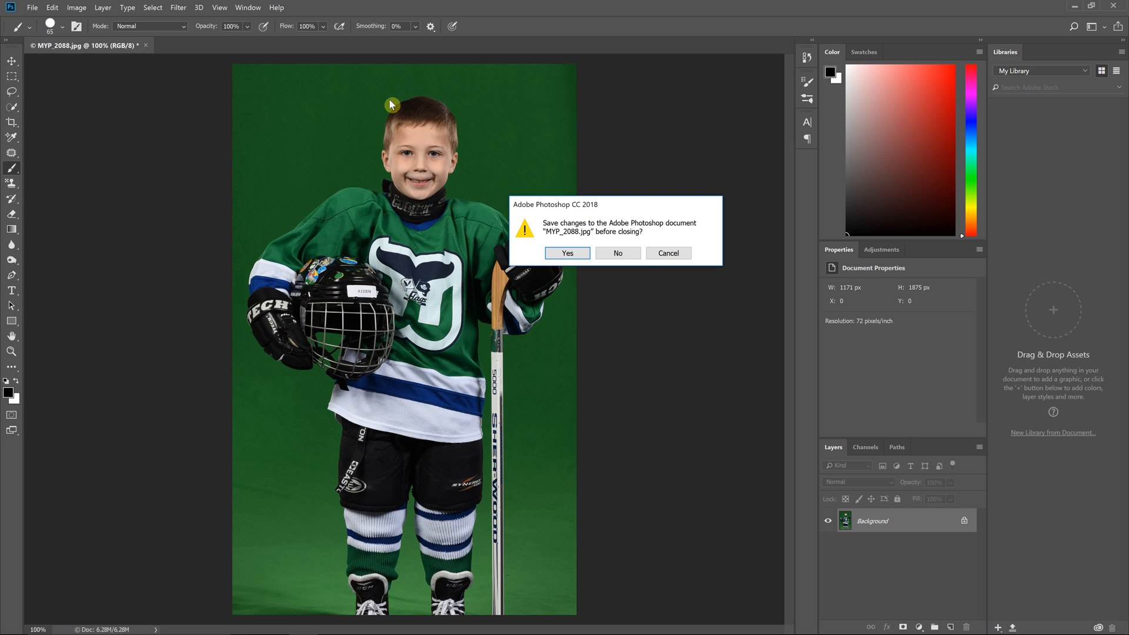
left_click(618, 254)
left_click(179, 7)
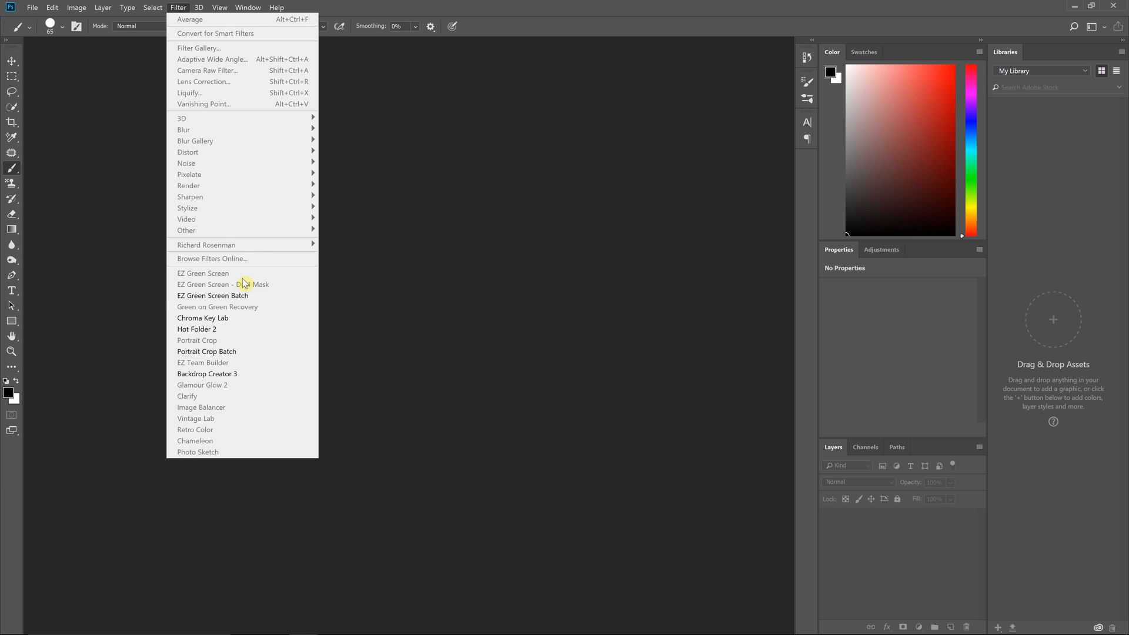
left_click(237, 295)
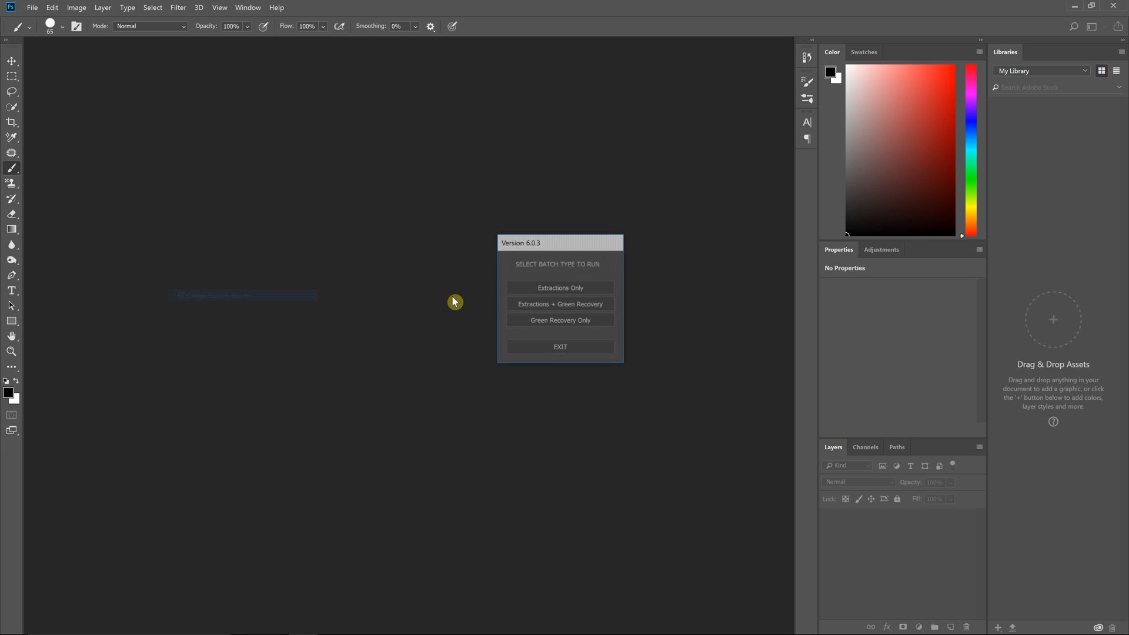
left_click(531, 303)
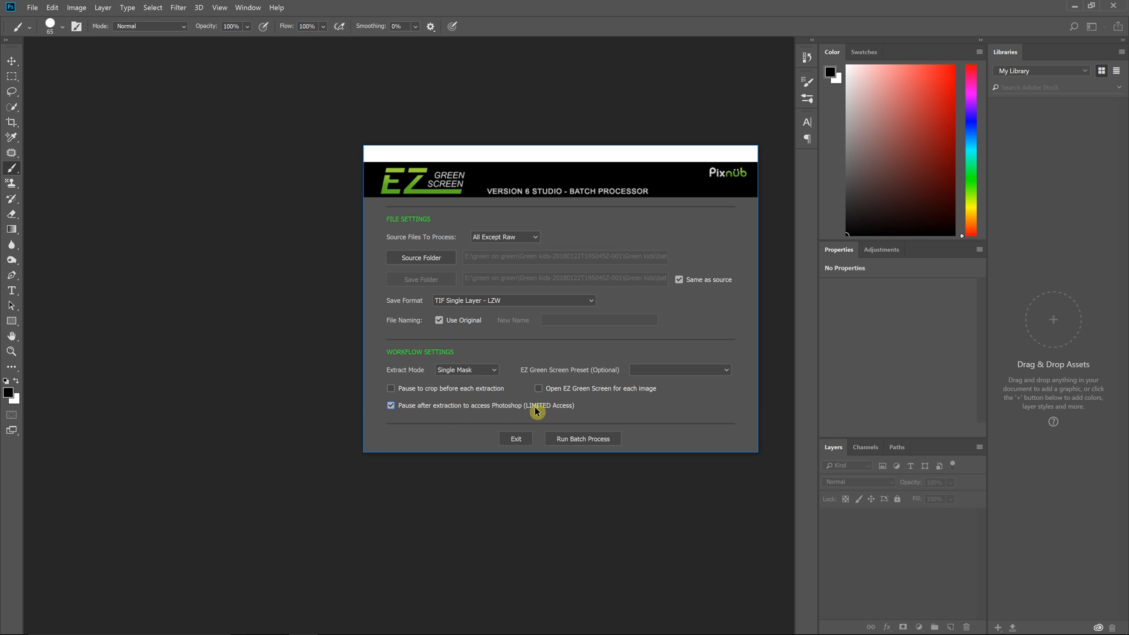
left_click(570, 438)
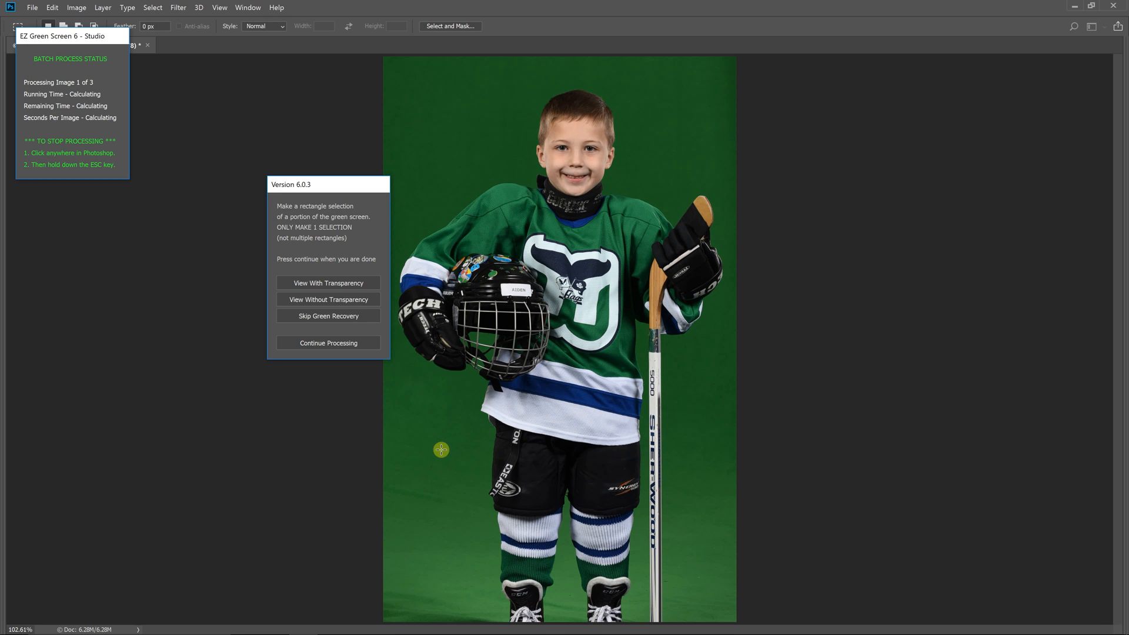
- Sample a rectangle of green backdrop about 219 by 356 px beside the boy's legs and continue processing
left_click_drag(410, 453, 476, 559)
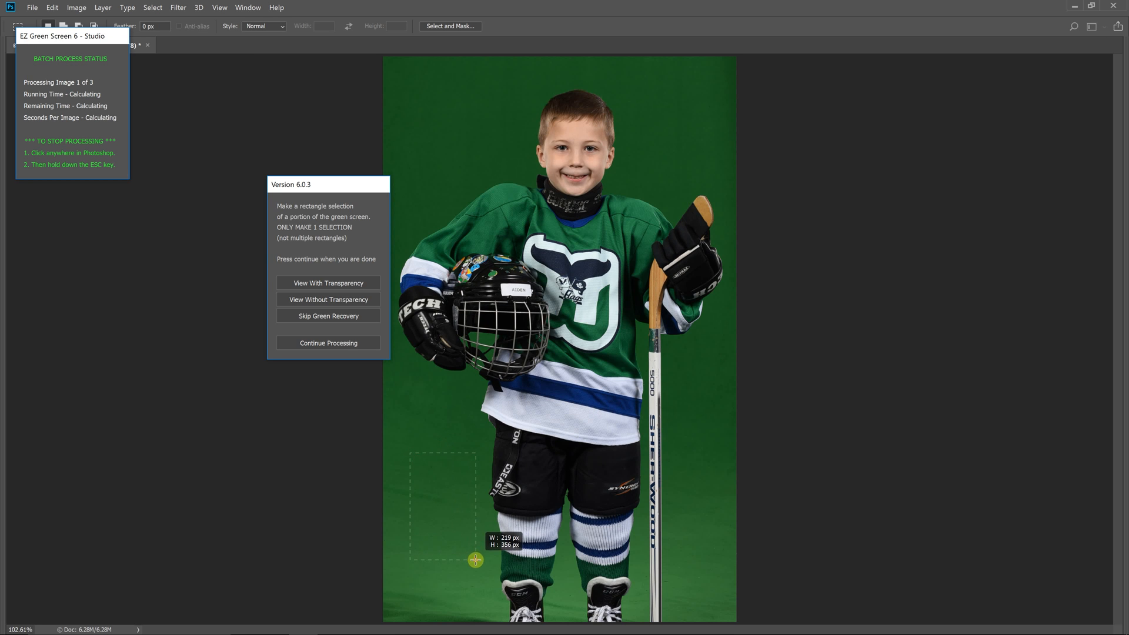
left_click(336, 342)
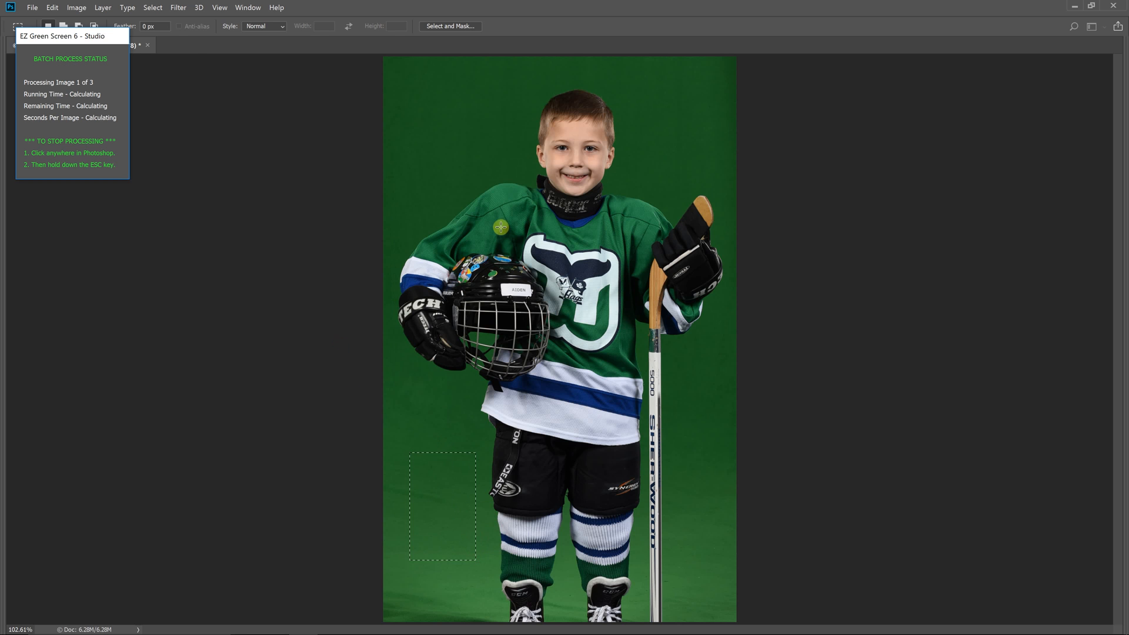
- Outline the green recovery area around the jersey and apply Green Recovery with the existing threshold and edge settings
mouse_move(570, 605)
left_mouse_down()
mouse_move(653, 607)
mouse_move(687, 432)
mouse_move(713, 376)
mouse_move(721, 330)
mouse_move(700, 244)
mouse_move(662, 194)
mouse_move(466, 177)
mouse_move(397, 221)
mouse_move(392, 322)
mouse_move(446, 550)
mouse_move(498, 588)
left_mouse_up()
left_click(341, 328)
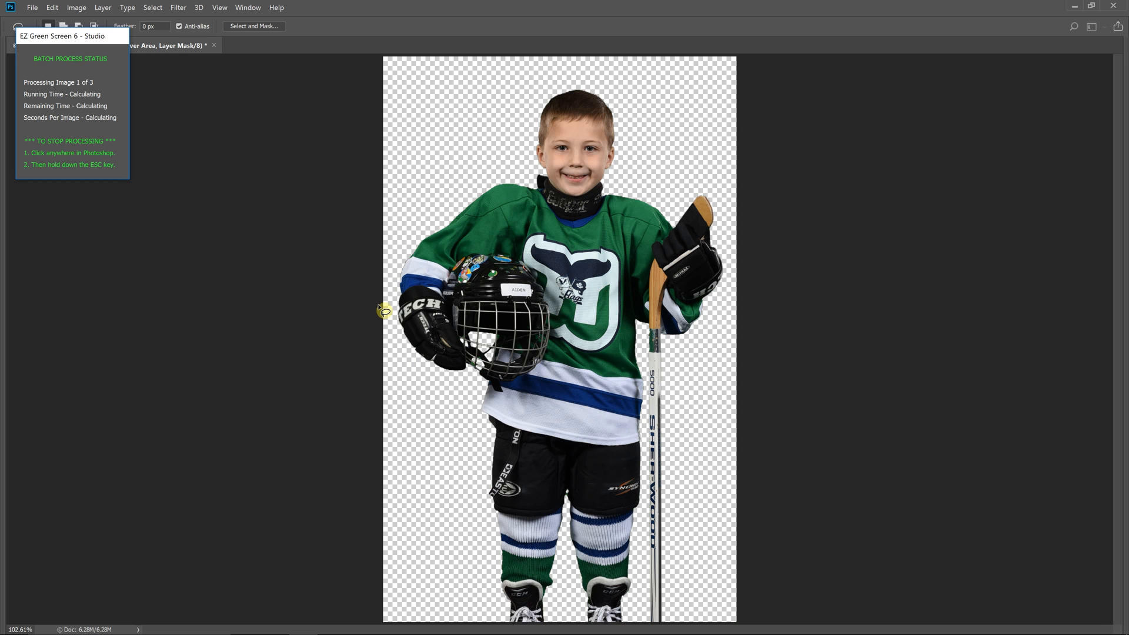
left_click_drag(778, 76, 848, 91)
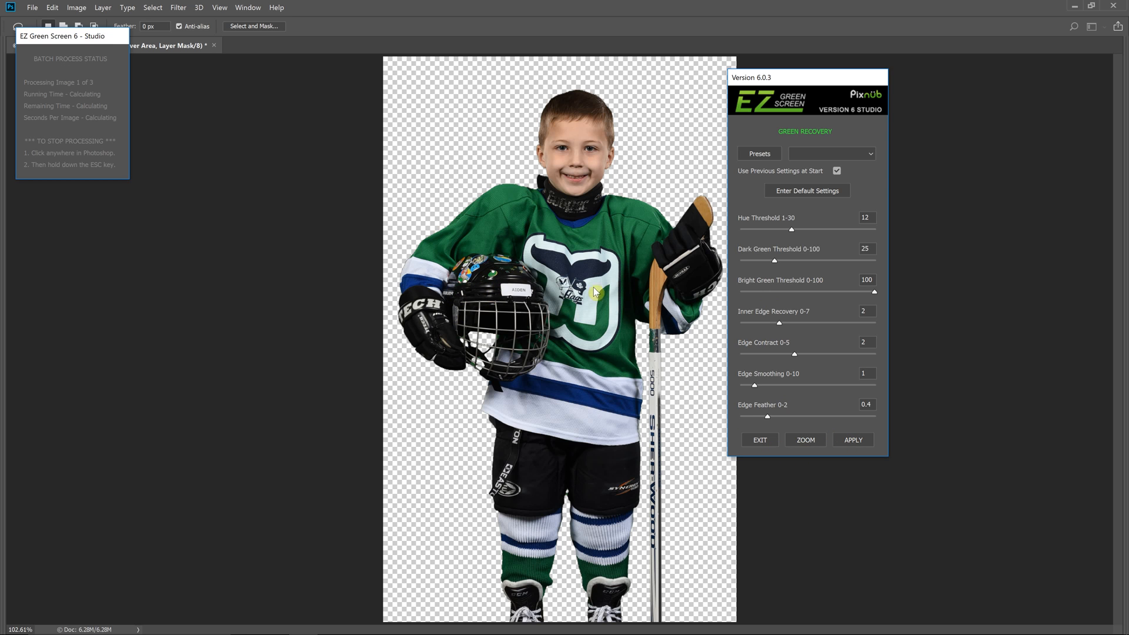
left_click(851, 443)
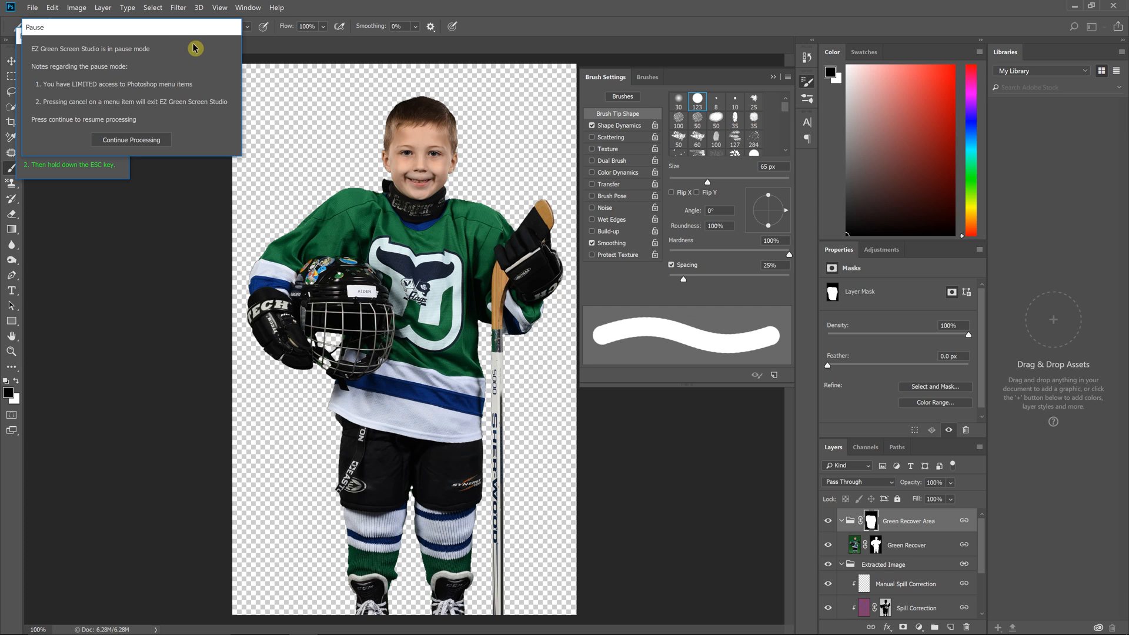
- Move the Pause and batch status windows away from the brush options
left_click_drag(181, 25, 183, 175)
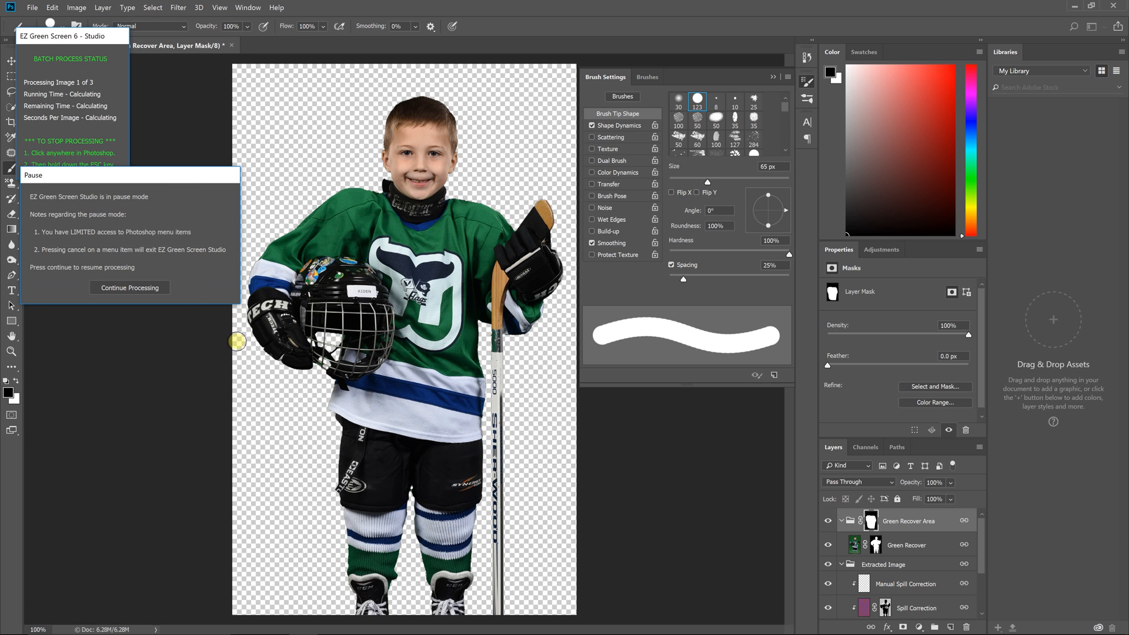
left_click_drag(107, 40, 162, 366)
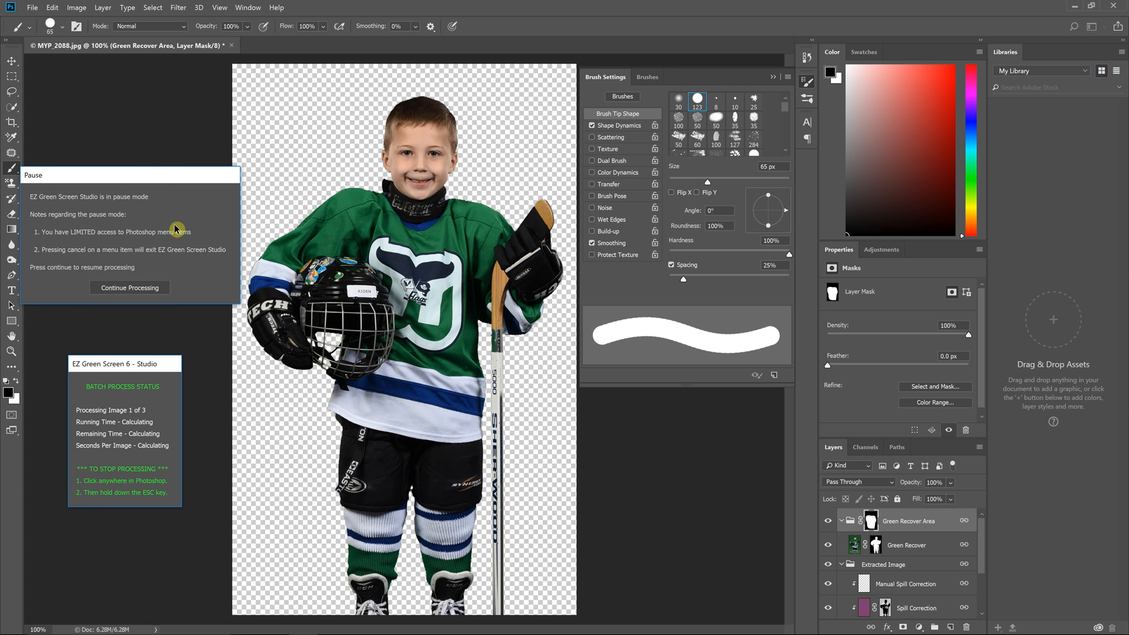
left_click_drag(159, 178, 188, 198)
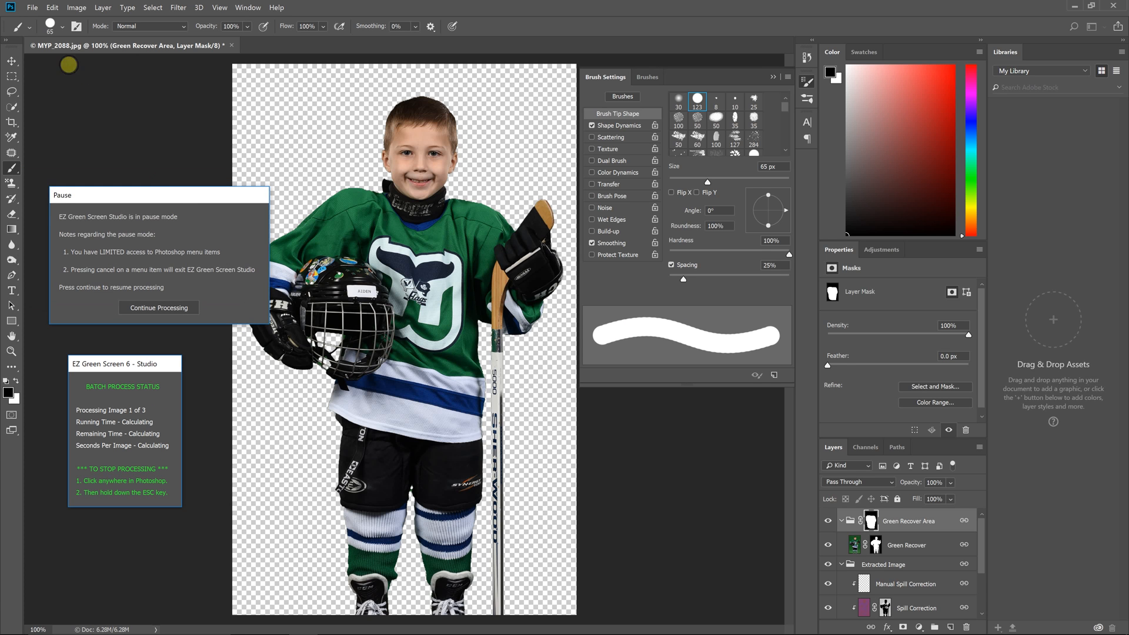
- Set the brush size to 59 px, keeping the hardness at 100%
left_click(62, 27)
mouse_move(90, 61)
left_mouse_down()
mouse_move(154, 91)
mouse_move(182, 88)
left_mouse_up()
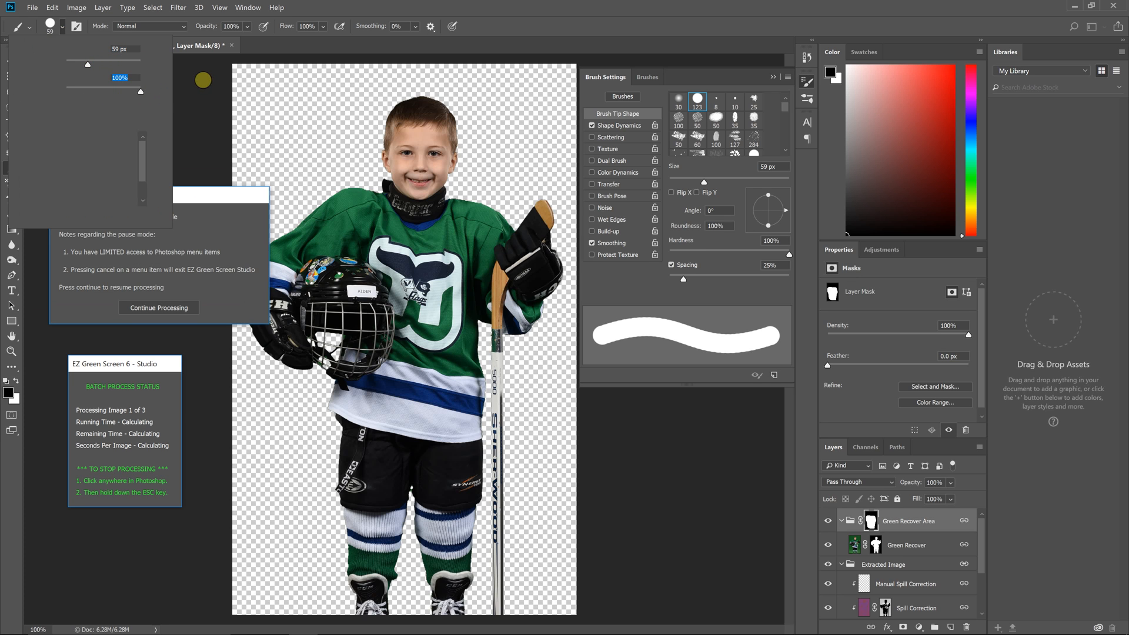
left_click(370, 6)
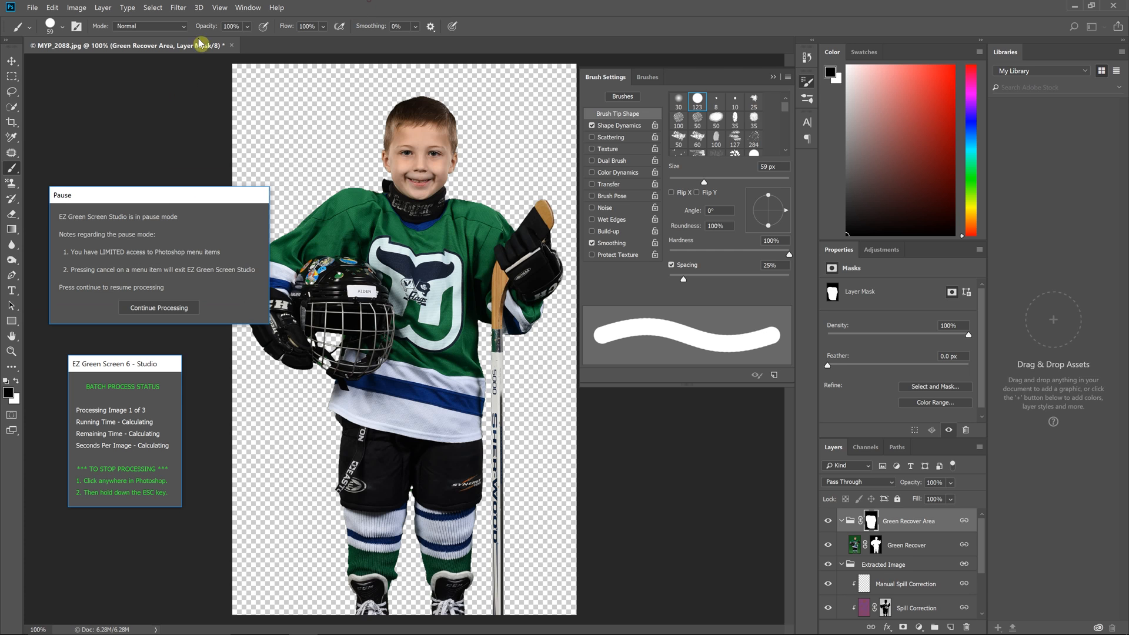
left_click(13, 109)
left_click(11, 92)
left_click(11, 76)
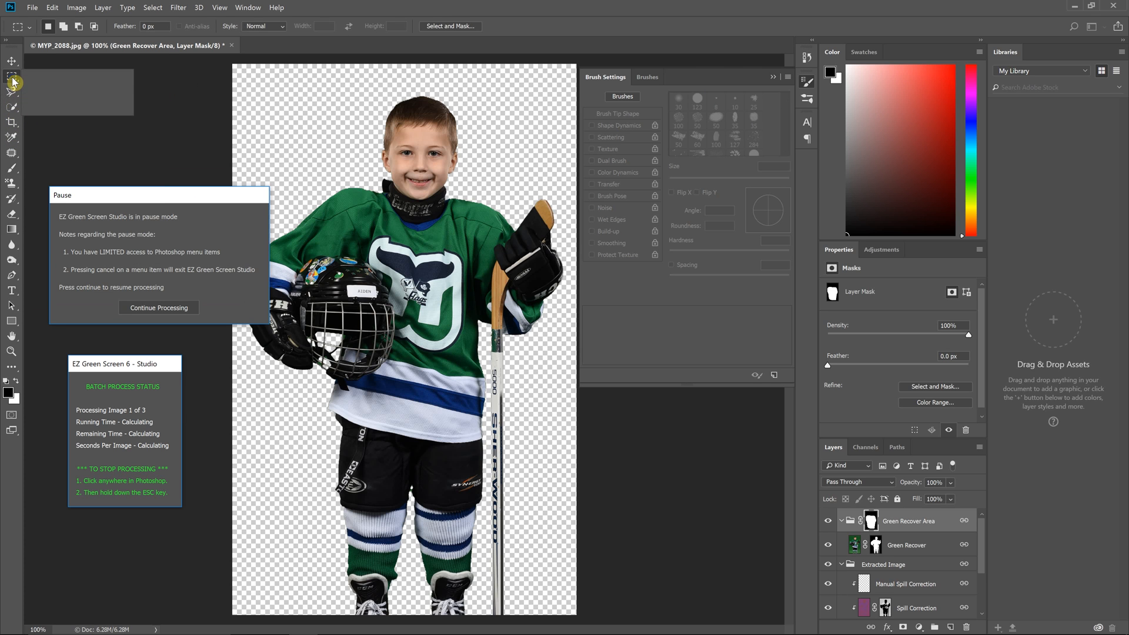
left_click(38, 98)
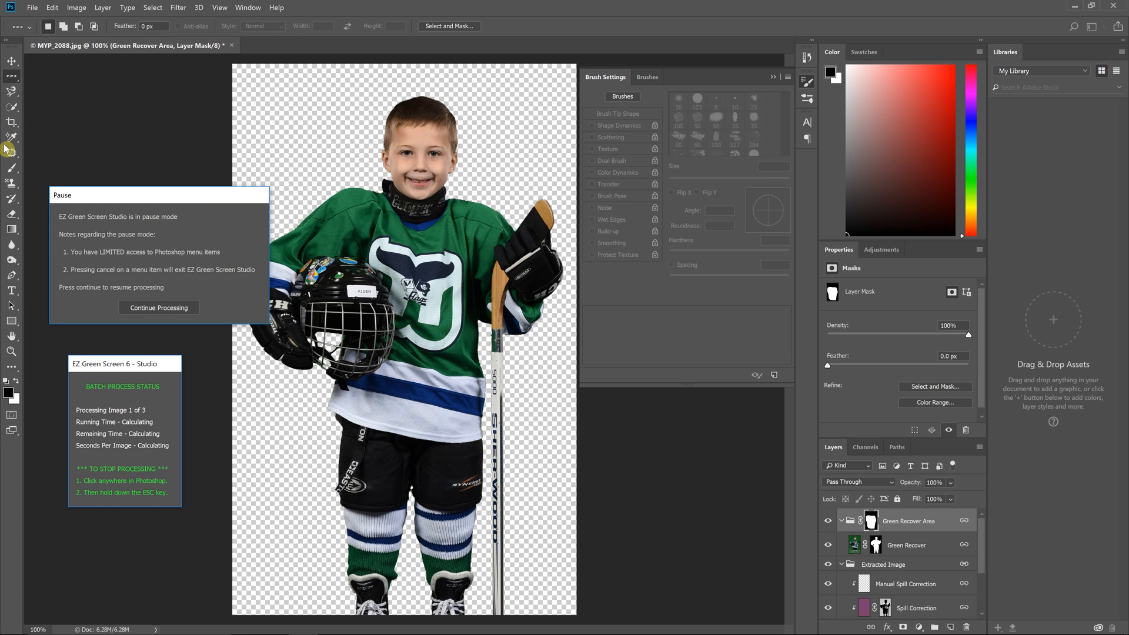
left_click(12, 173)
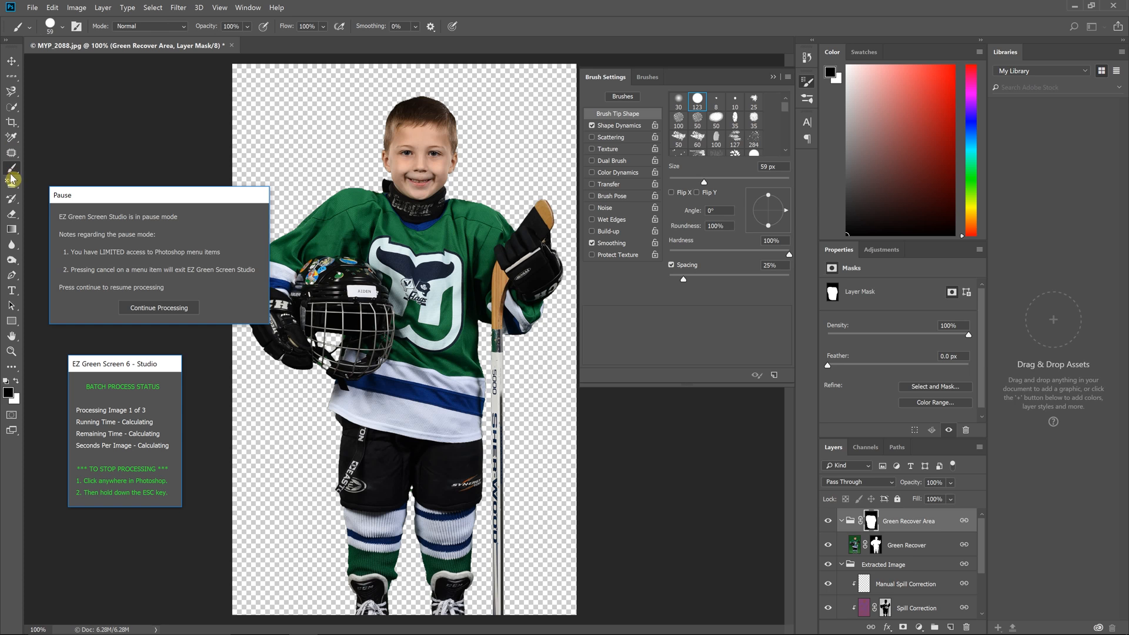
- Rearrange the Pause and batch status windows one above the other beside the photo, and set the brush size to 70 px
left_click_drag(169, 196, 151, 90)
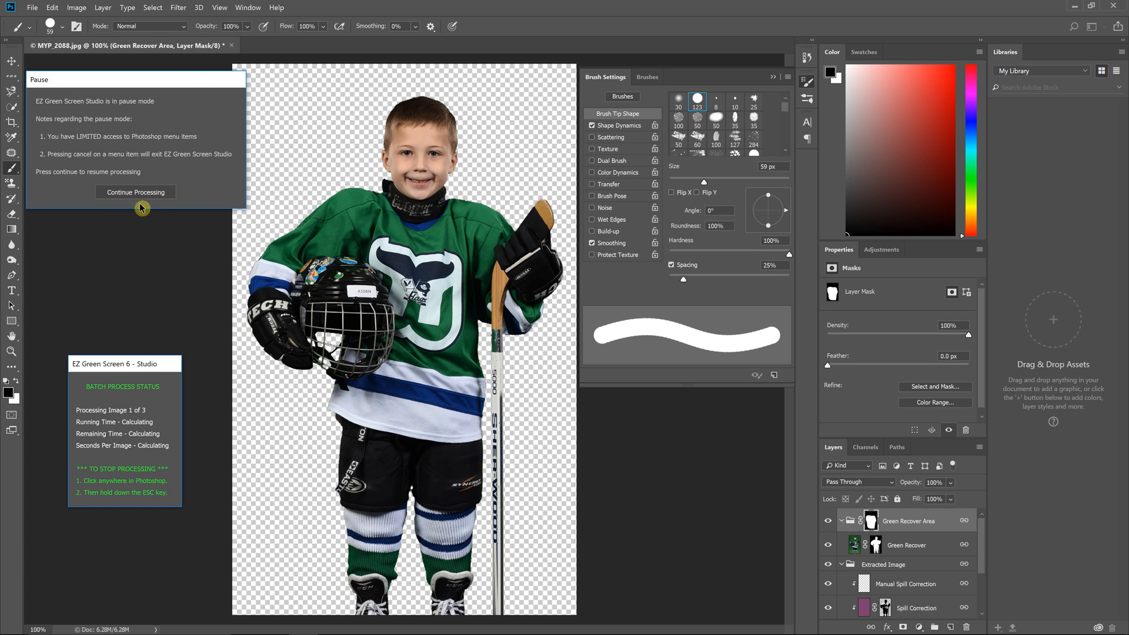
left_click_drag(151, 366, 131, 222)
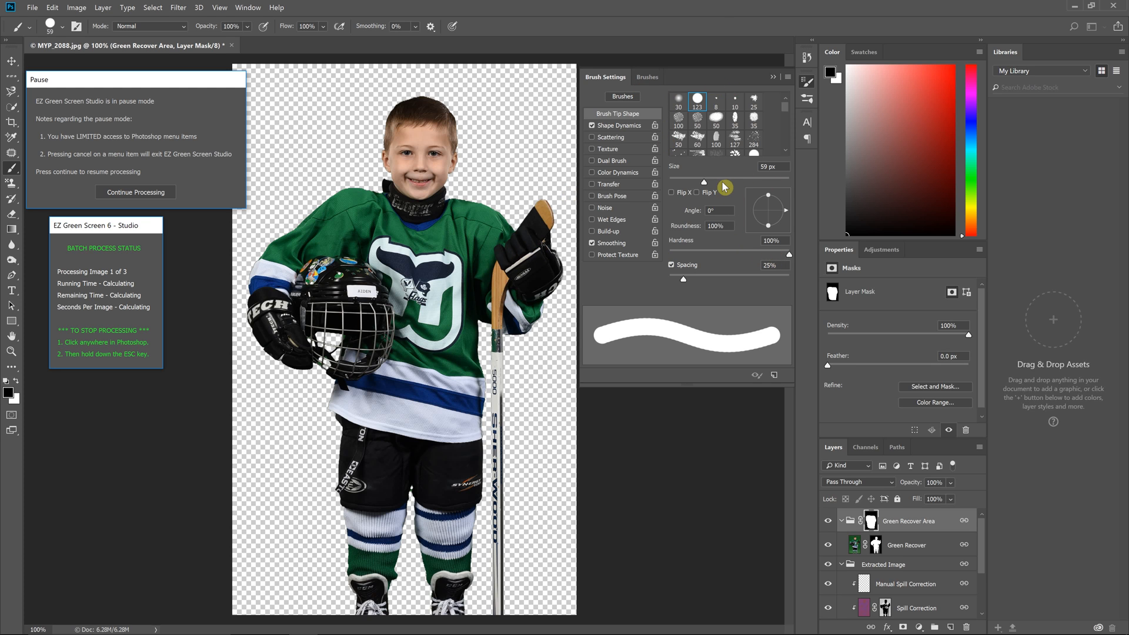
left_click_drag(704, 183, 711, 184)
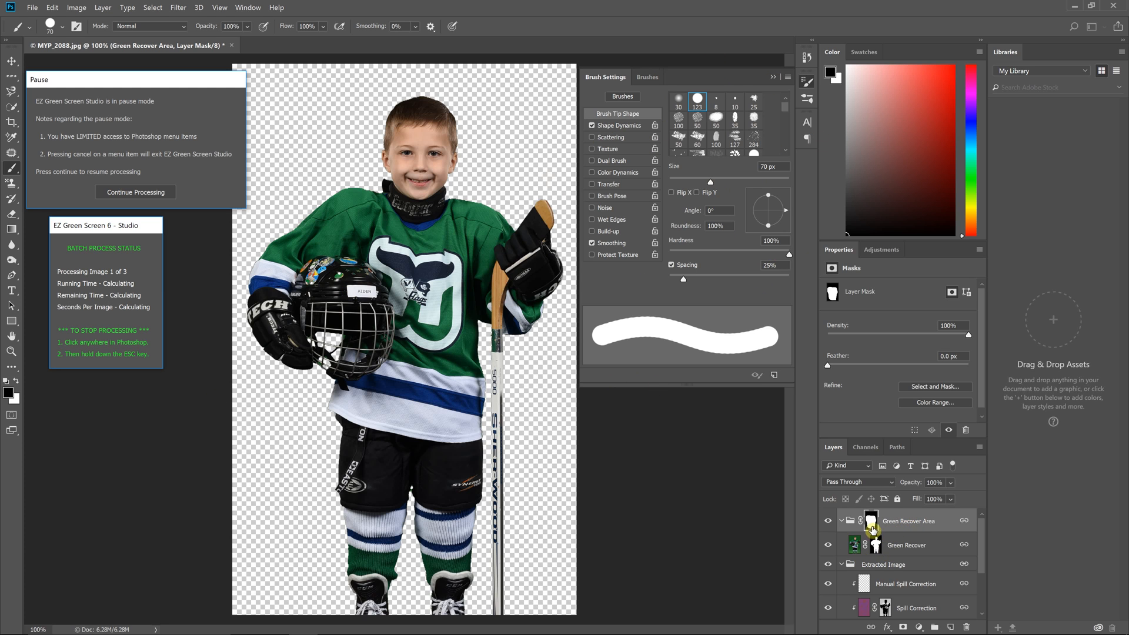
- Compare the extraction with the Green Recover Area group hidden and shown, collapsing and re-expanding the group
left_click(828, 524)
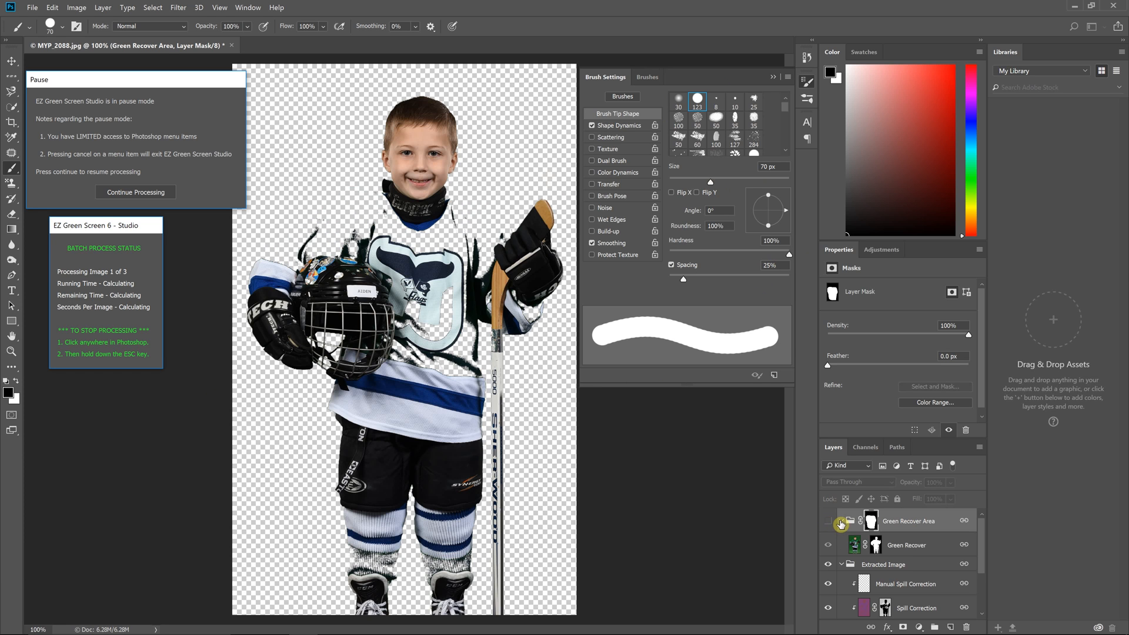
left_click(841, 522)
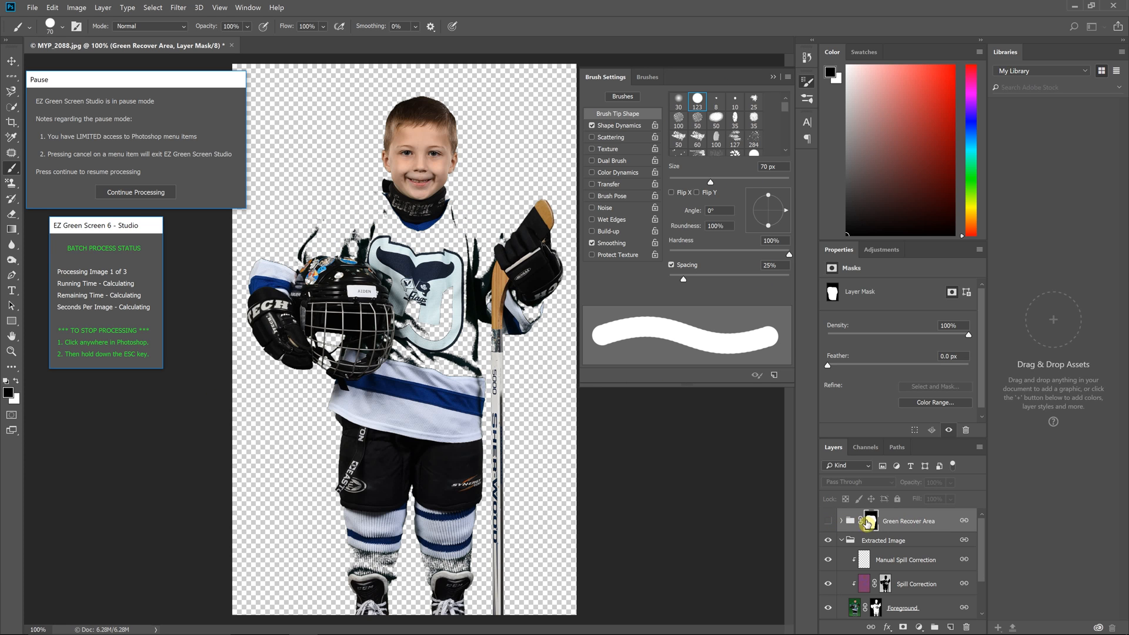
left_click(829, 522)
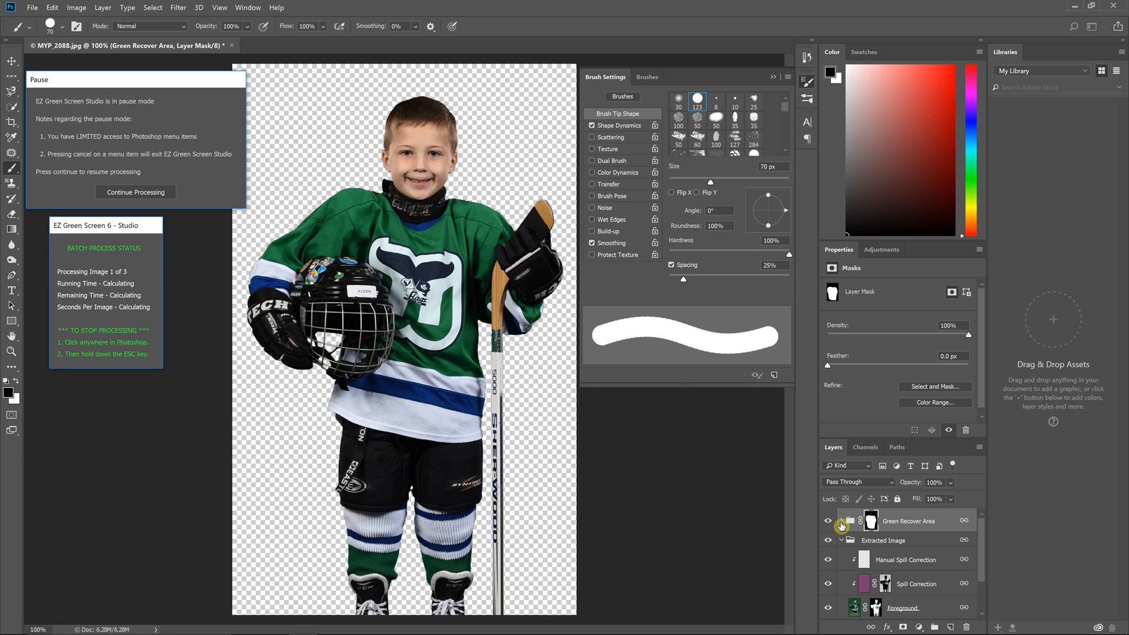
left_click(842, 523)
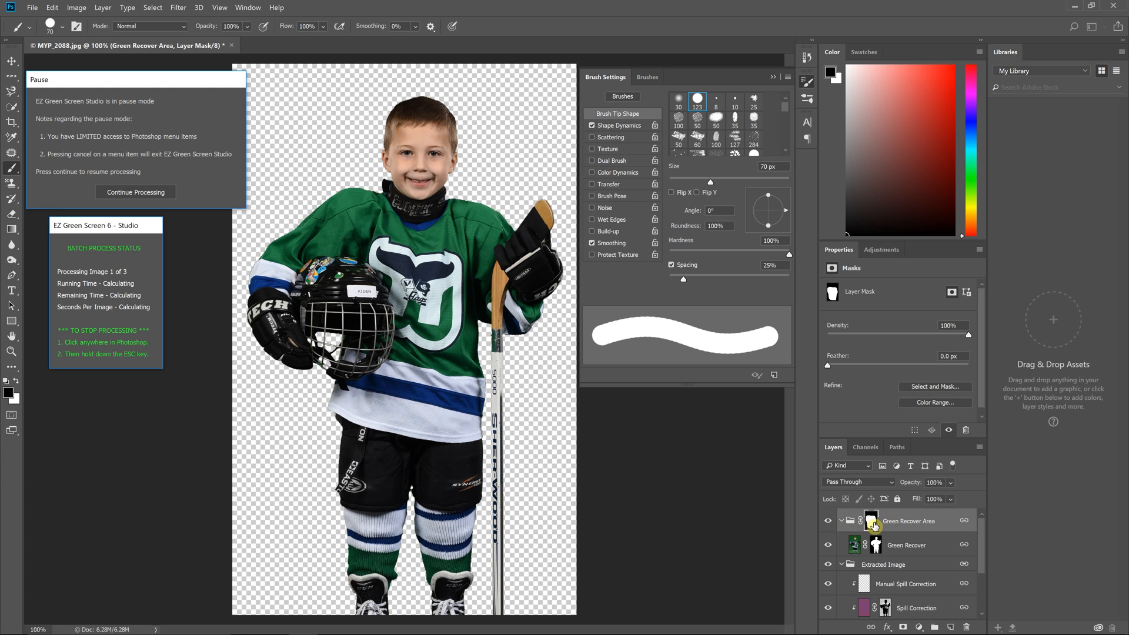
- Inspect the Green Recover Area and Green Recover masks on their own, then return to the full image with the group mask active
left_click(873, 525, "alt")
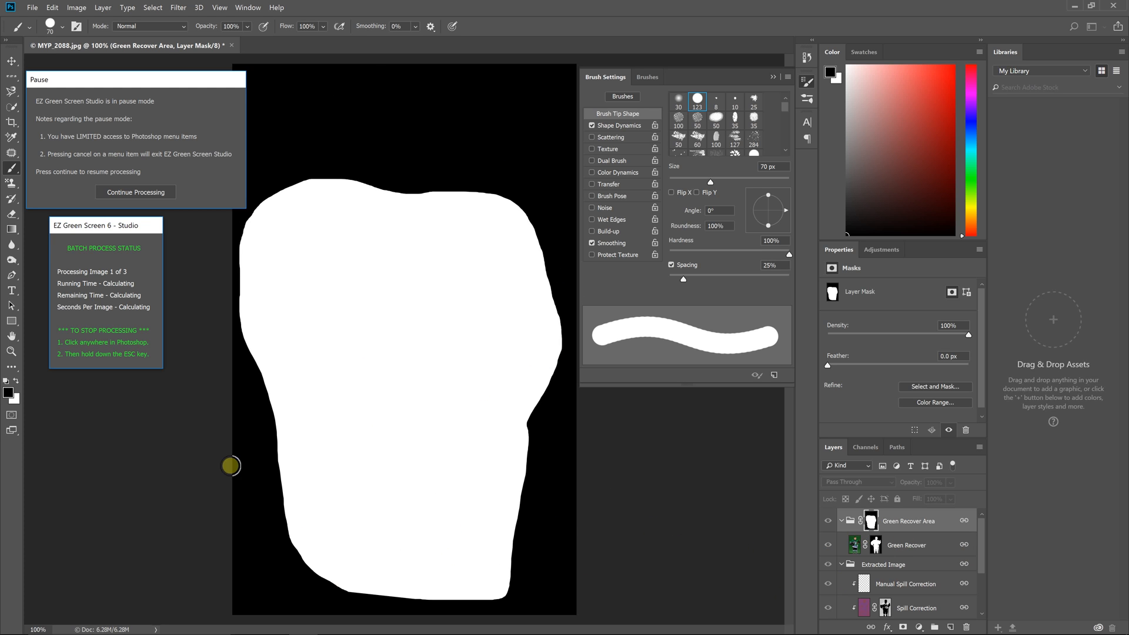
left_click(875, 545, "alt")
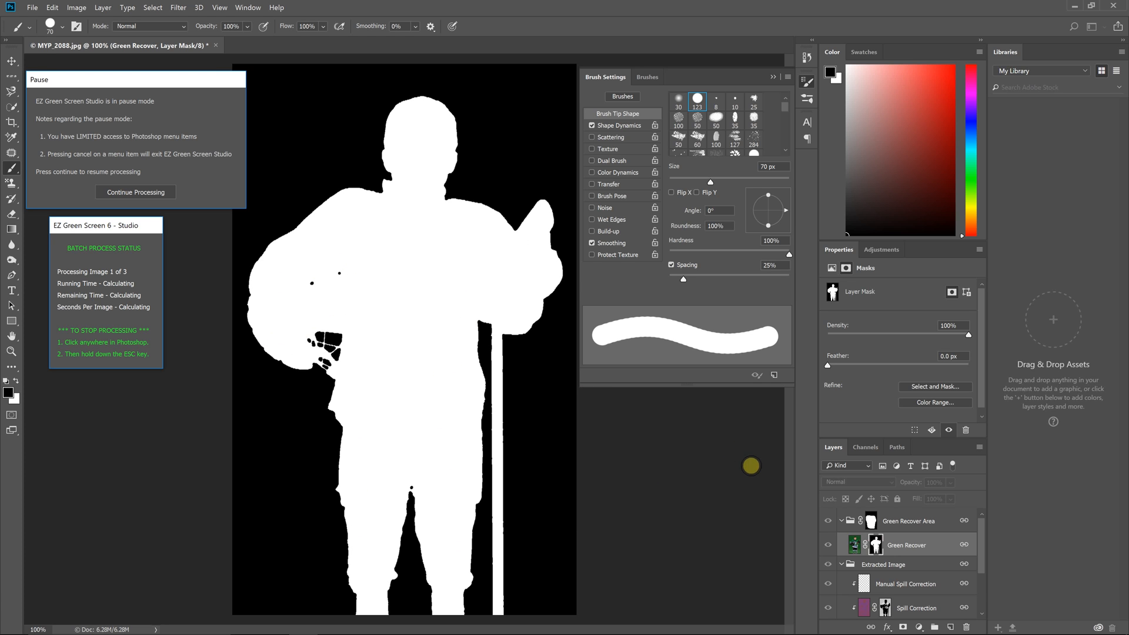
left_click(858, 546)
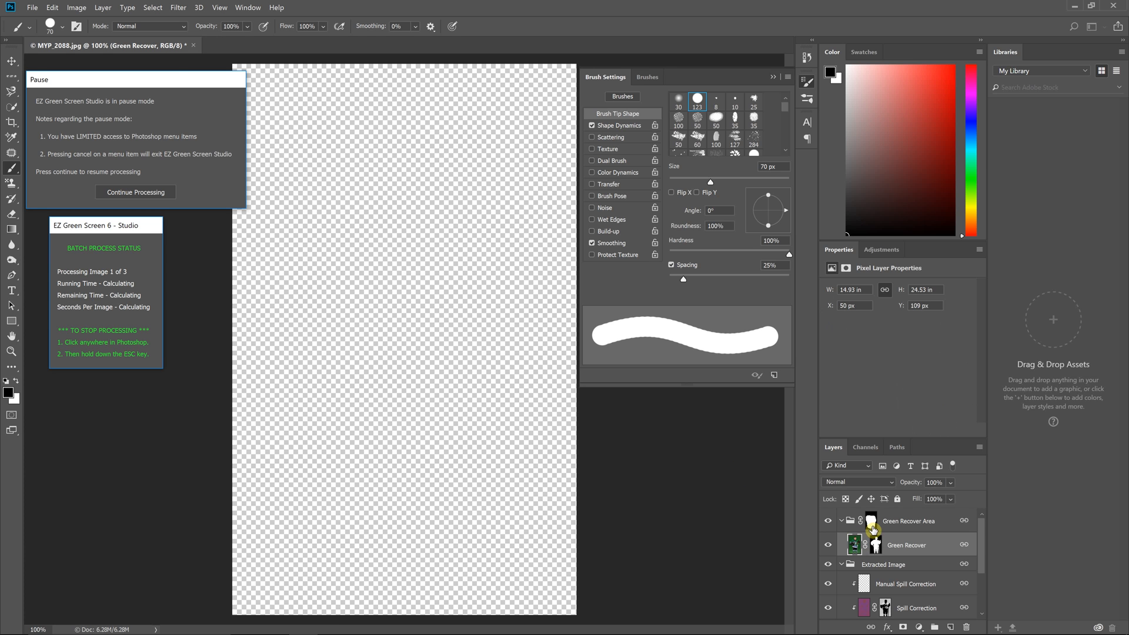
left_click(871, 527)
left_click(871, 527)
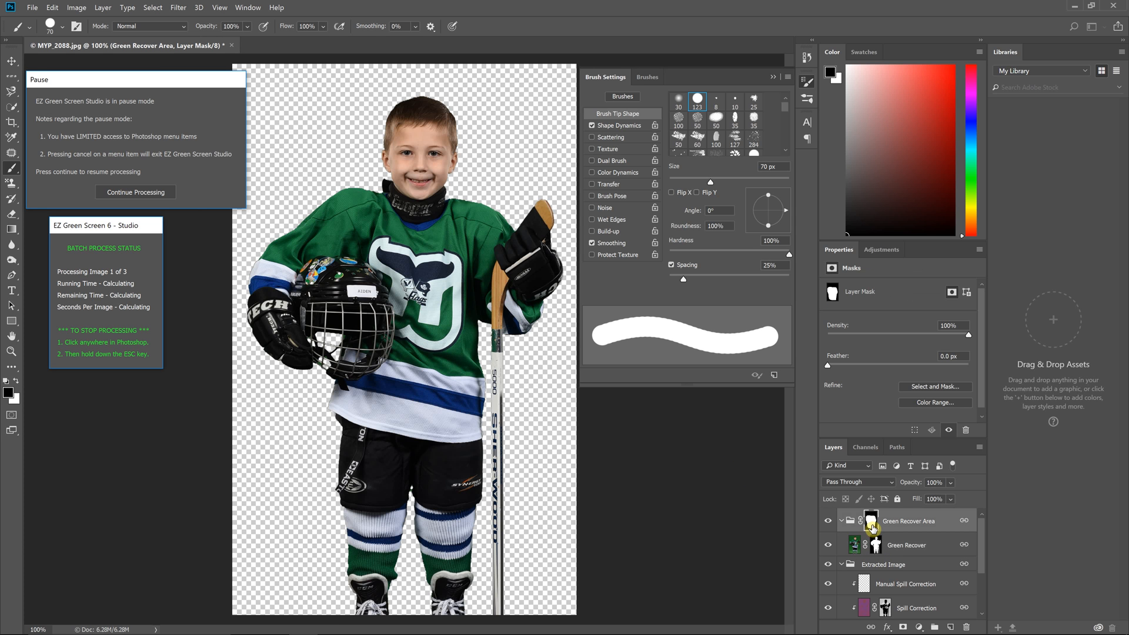
- Examine the helmet cage at 200% with the Green Recover Area group hidden and shown
key("ctrl+plus")
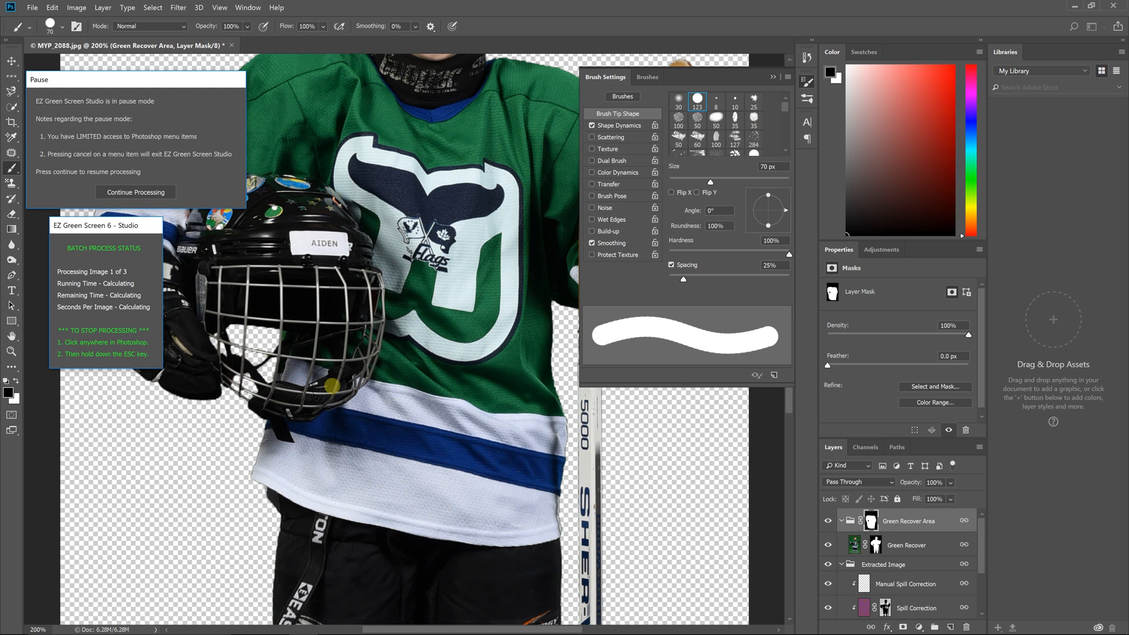
left_click(828, 524)
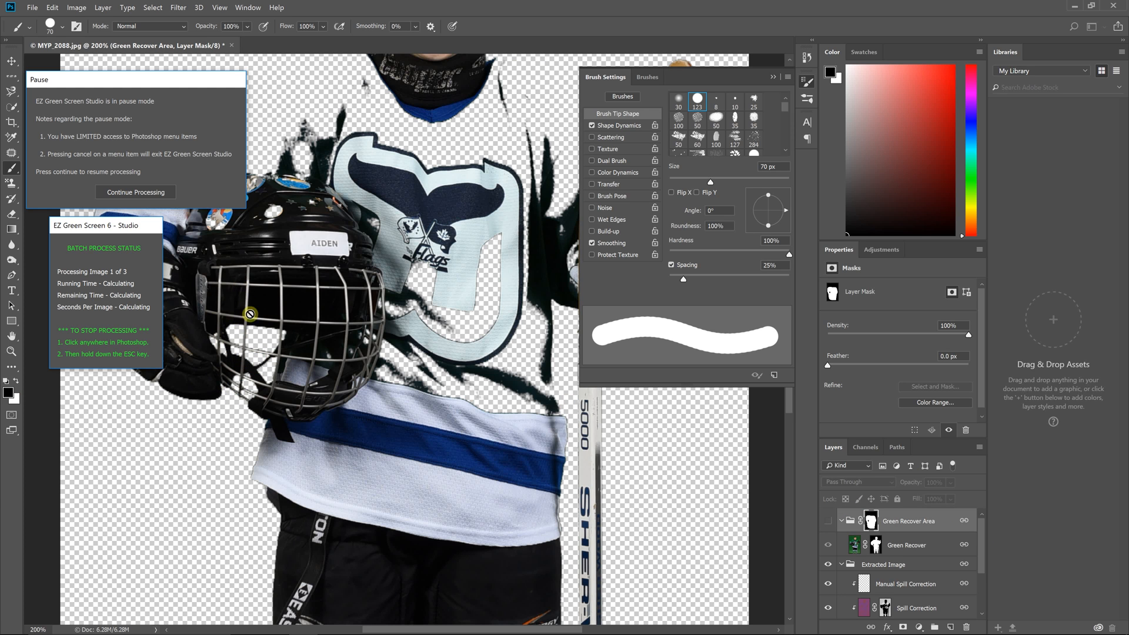
left_click(828, 521)
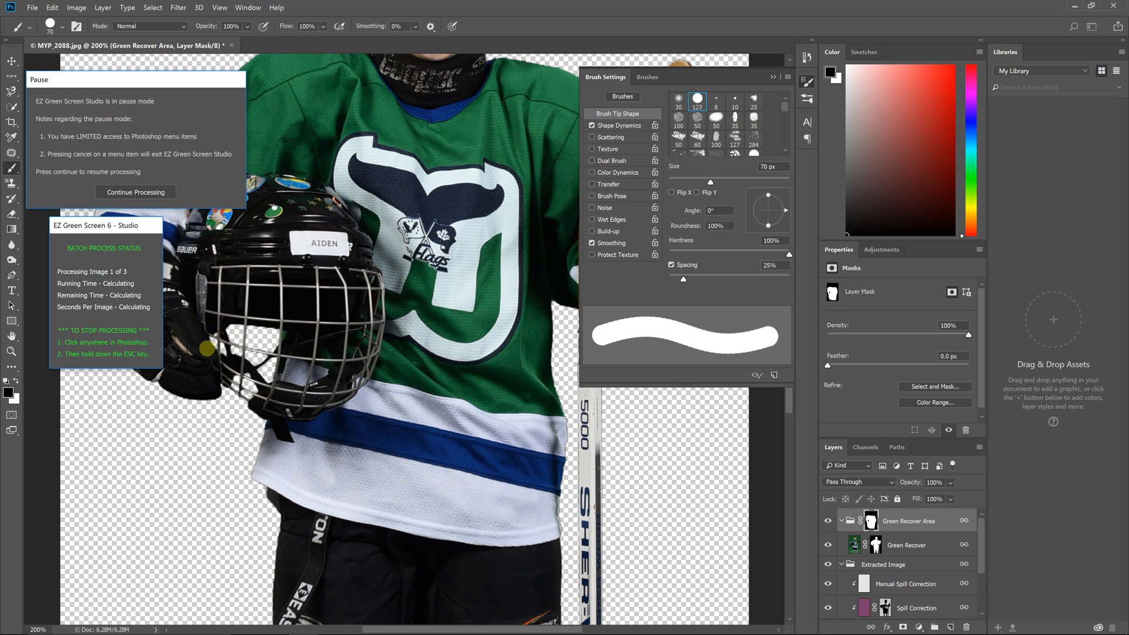
- Examine the helmet cage openings, comparing the full image with the Green Recover layer's mask shown on its own
scroll(220, 360, "up", 2)
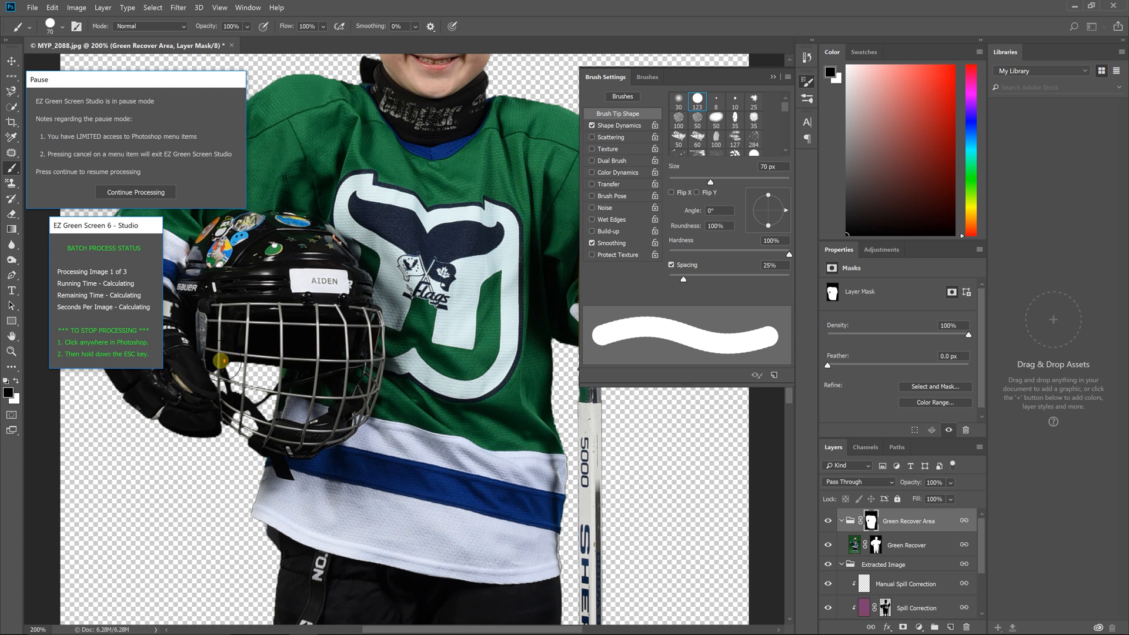
scroll(220, 360, "up", 4)
scroll(235, 383, "down", 3)
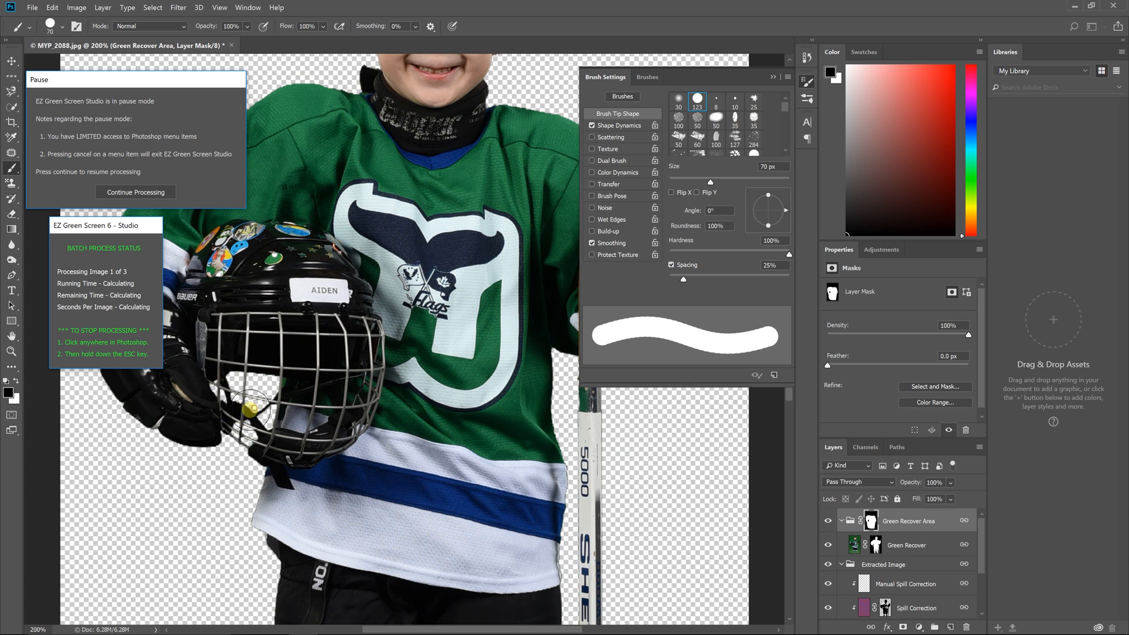
scroll(241, 431, "up", 1)
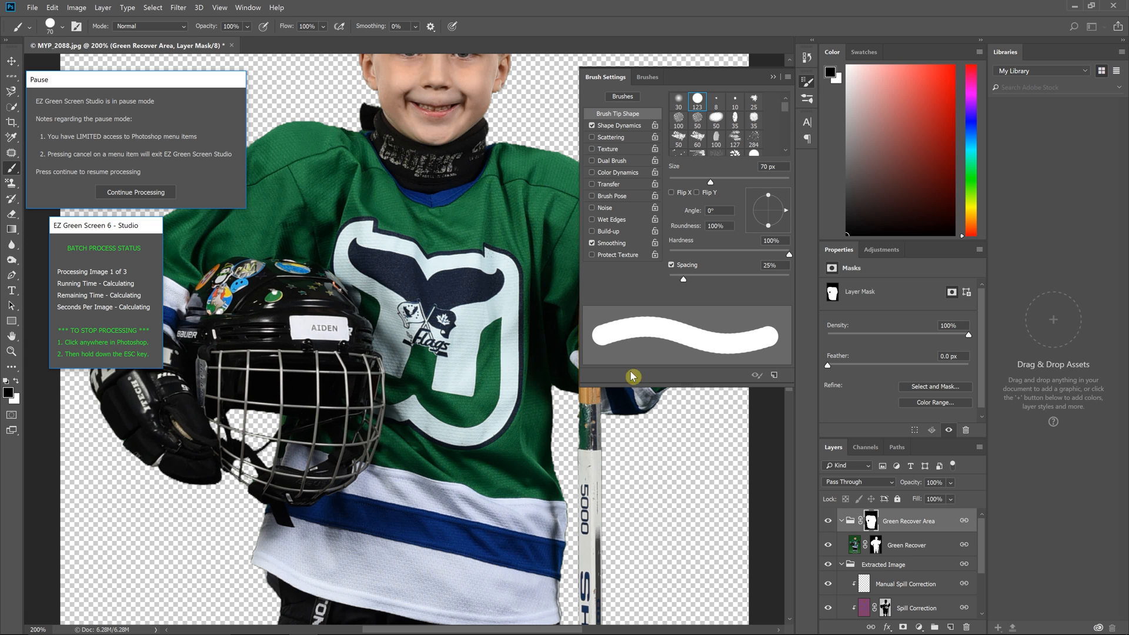
left_click(877, 548, "alt")
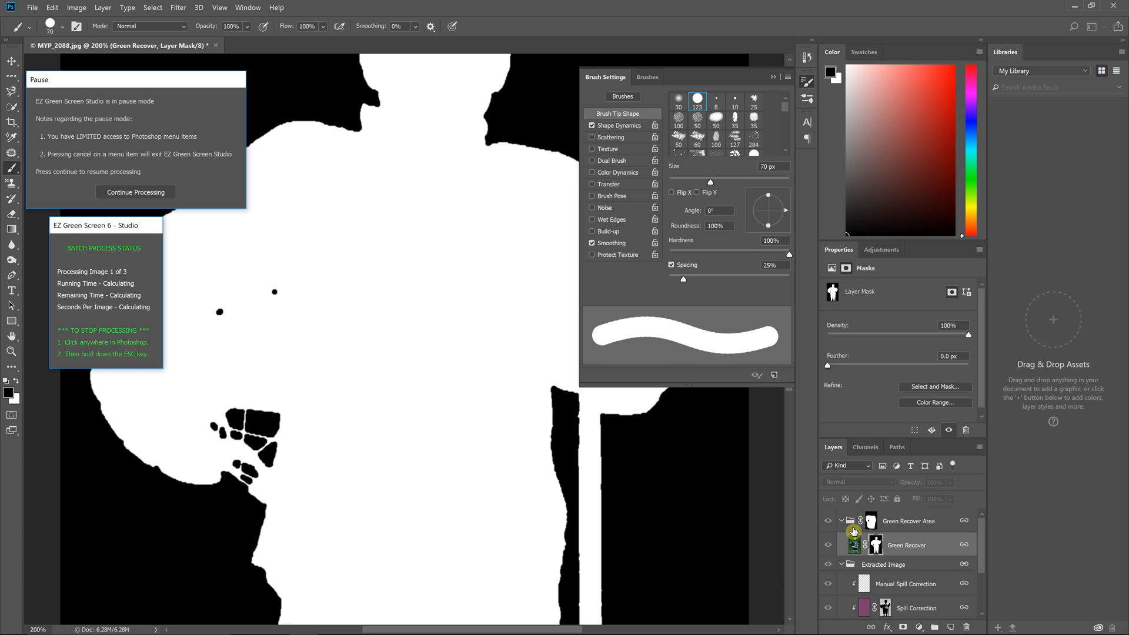
left_click(859, 546)
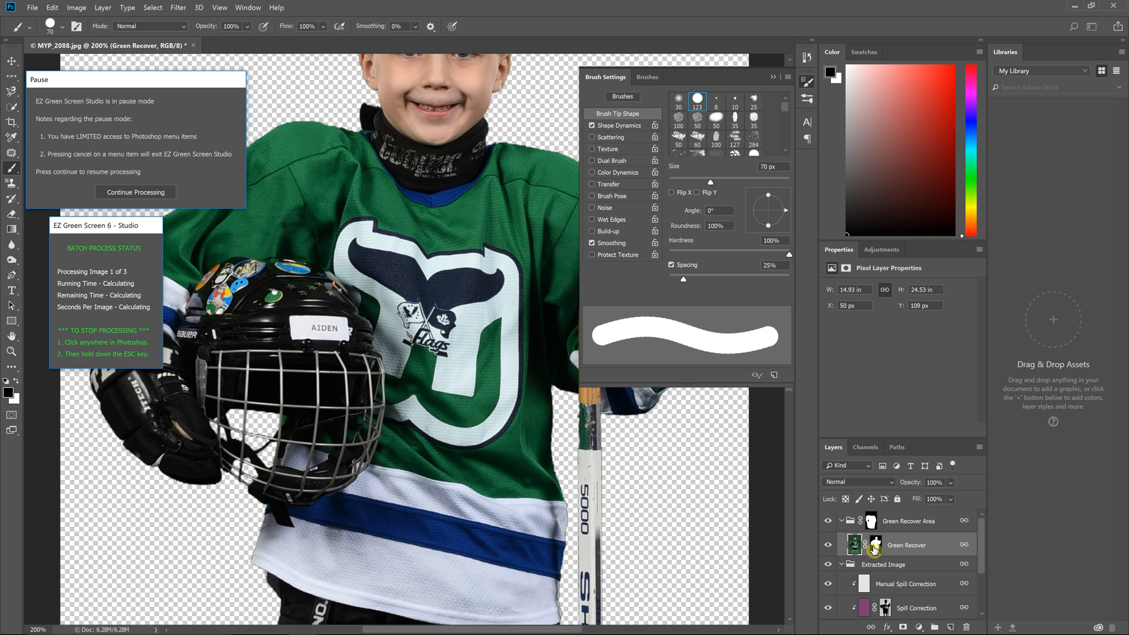
left_click(875, 547)
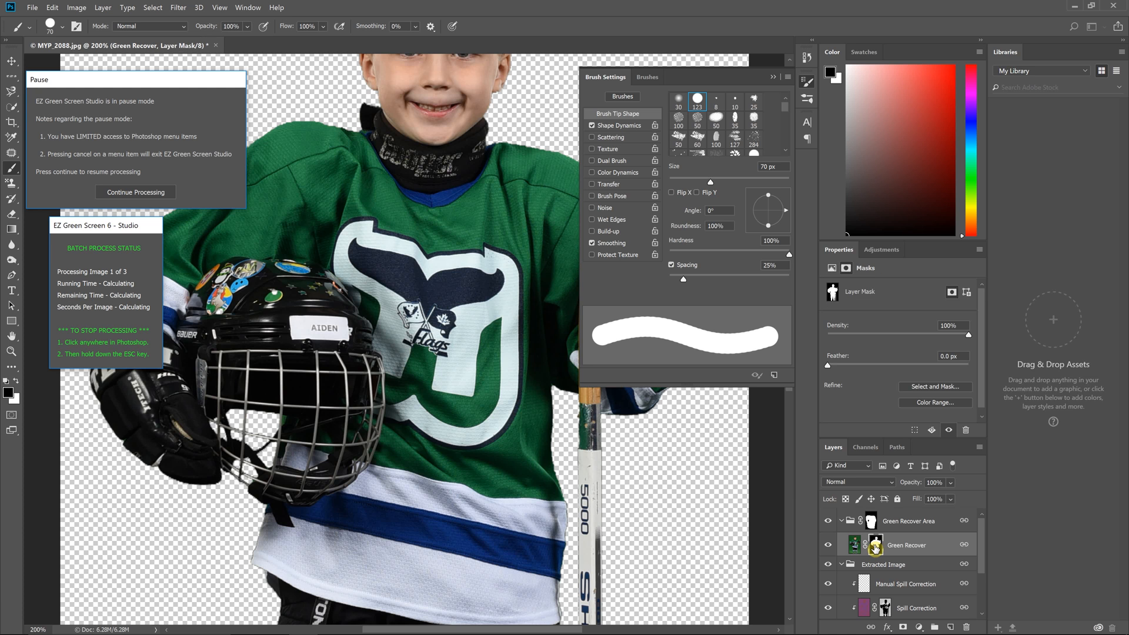
left_click(877, 548, "alt")
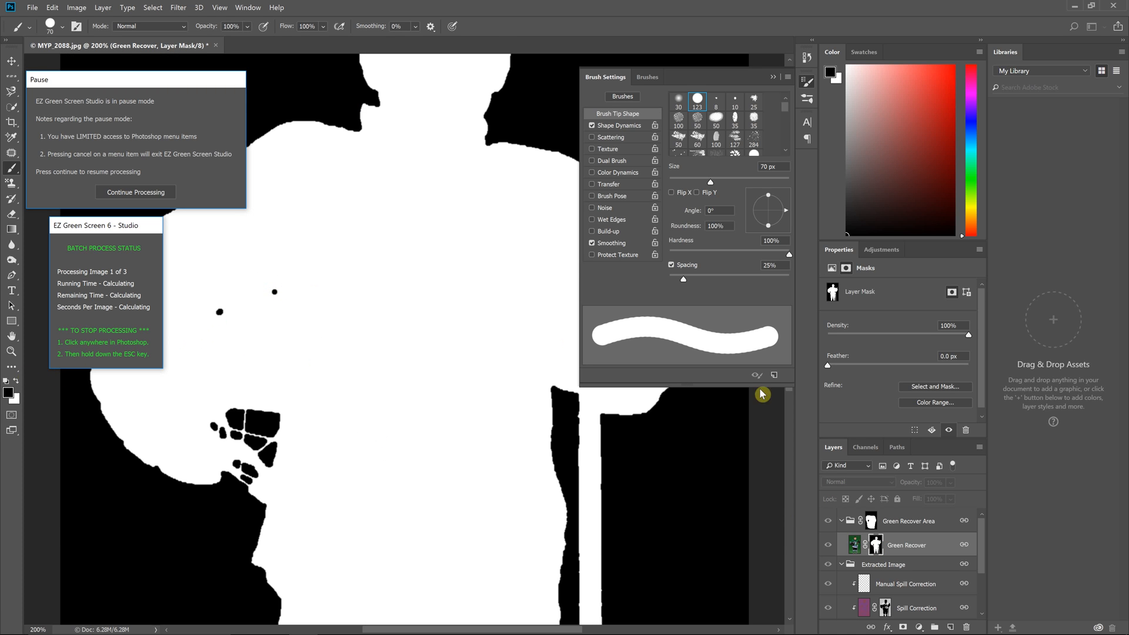
left_click(857, 546)
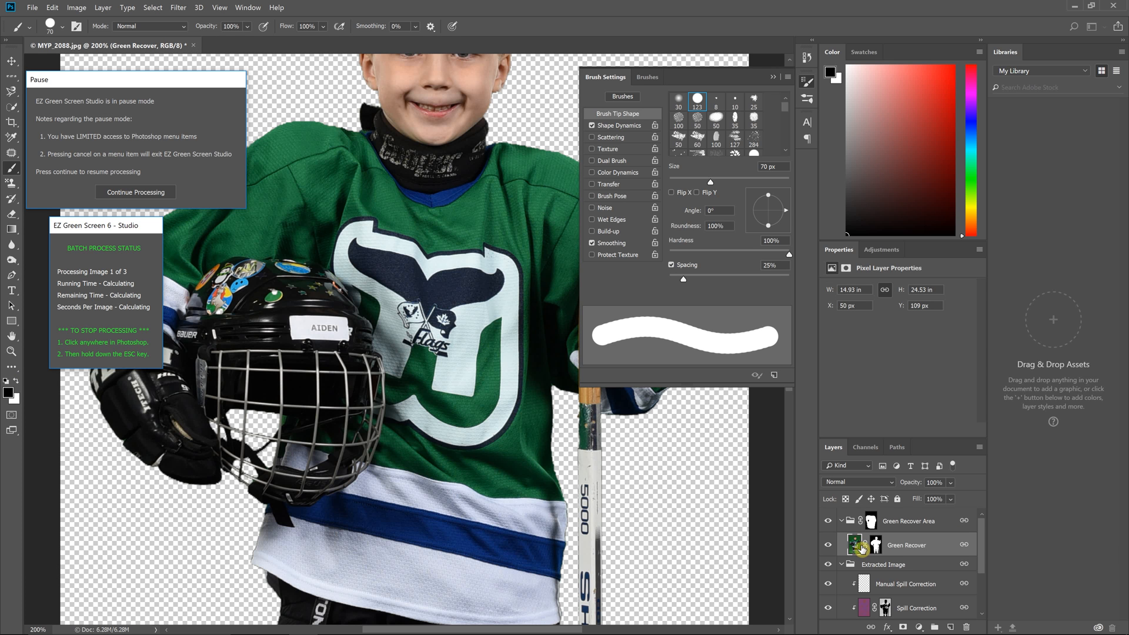
- Make the Green Recover mask active with white as the foreground color, and resume the batch processing
left_click(877, 548)
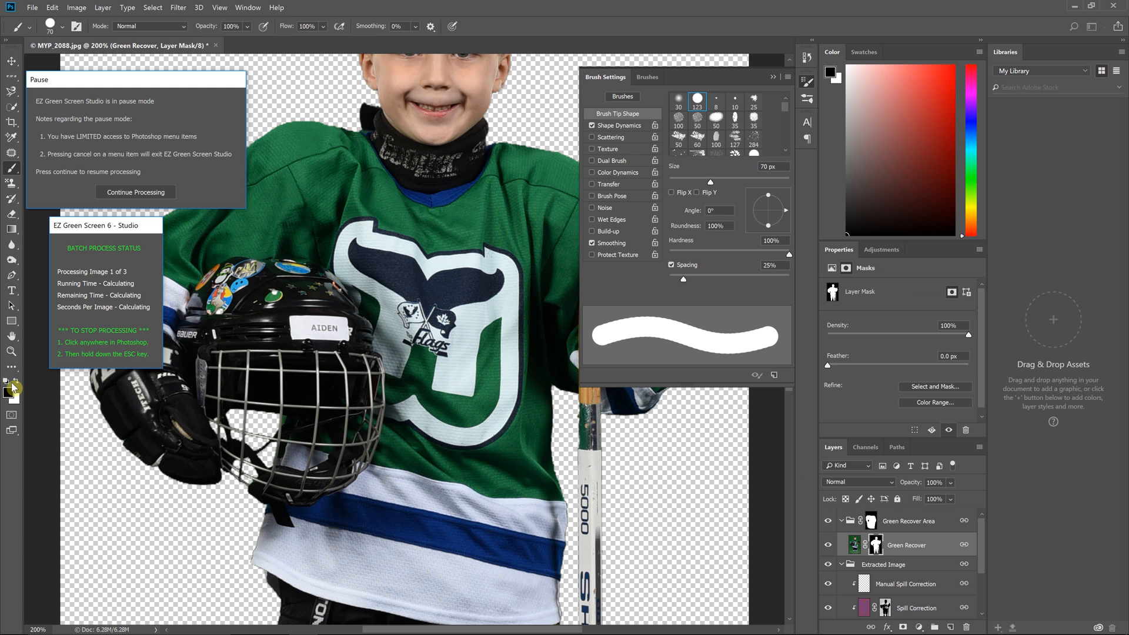
left_click(17, 383)
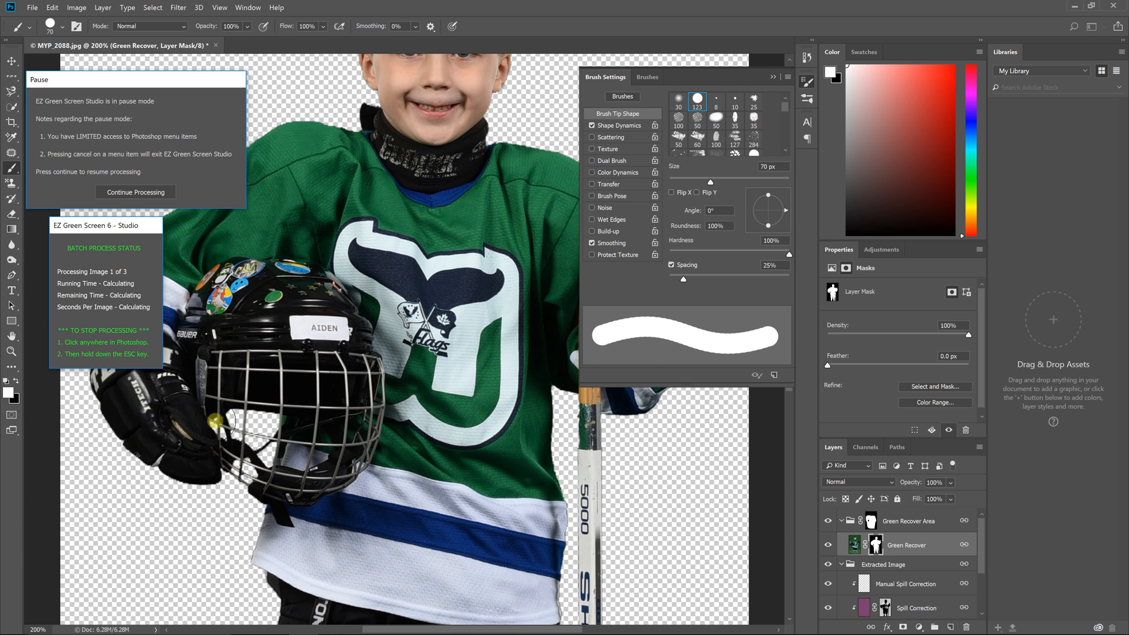
left_click(146, 193)
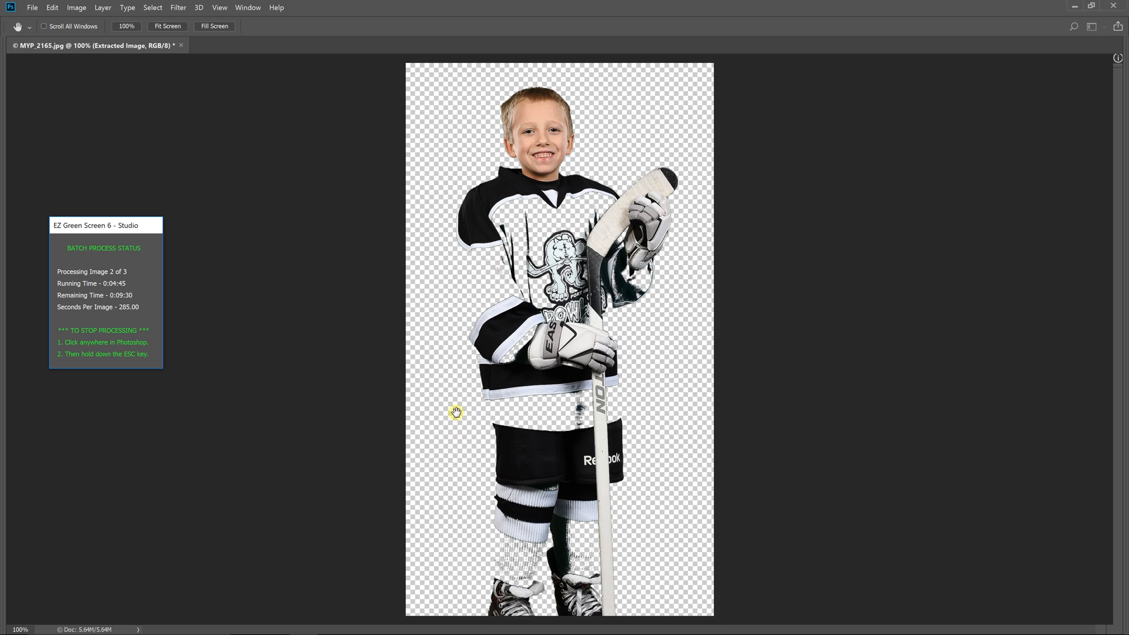
- Draw a loose lasso selection around the second player's green jersey and socks, from shoulders to skates, and submit it for green recovery
left_click_drag(429, 407, 472, 474)
left_click(374, 343)
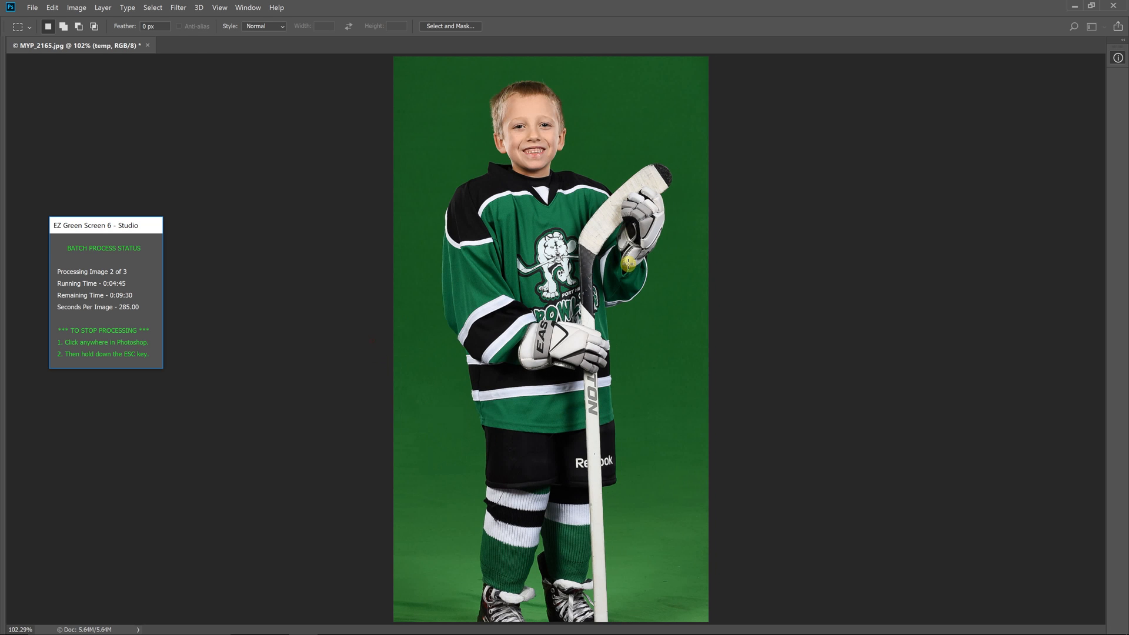
mouse_move(627, 197)
left_mouse_down()
mouse_move(574, 181)
mouse_move(466, 183)
mouse_move(427, 212)
mouse_move(423, 362)
mouse_move(454, 568)
mouse_move(483, 599)
mouse_move(599, 608)
left_mouse_up()
mouse_move(644, 550)
left_mouse_down()
mouse_move(675, 270)
mouse_move(645, 228)
left_mouse_up()
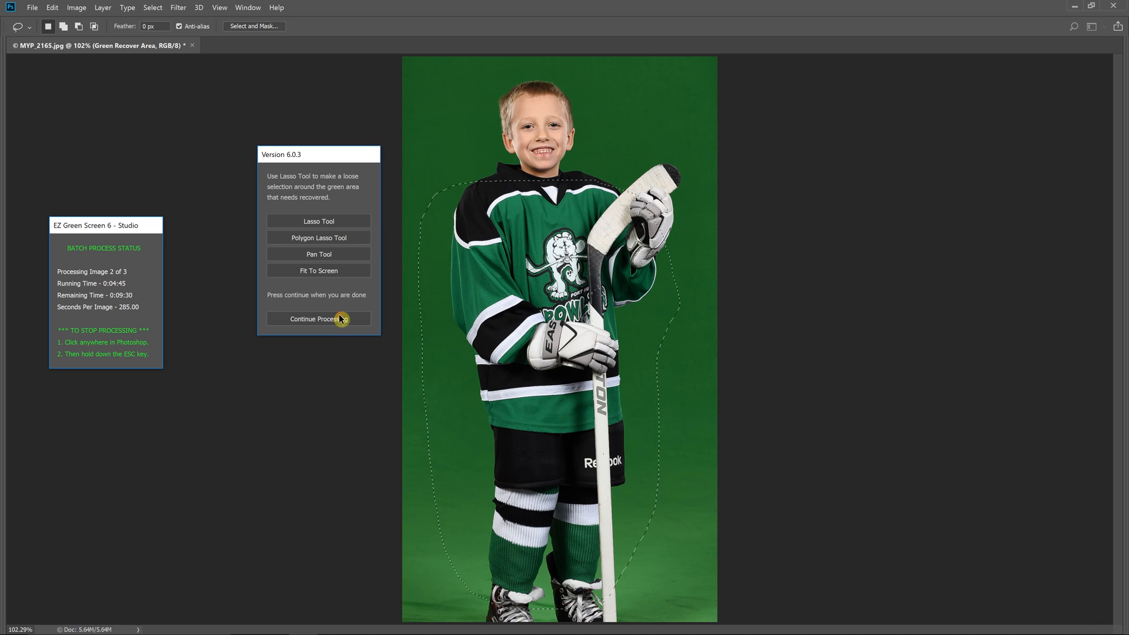
left_click(341, 319)
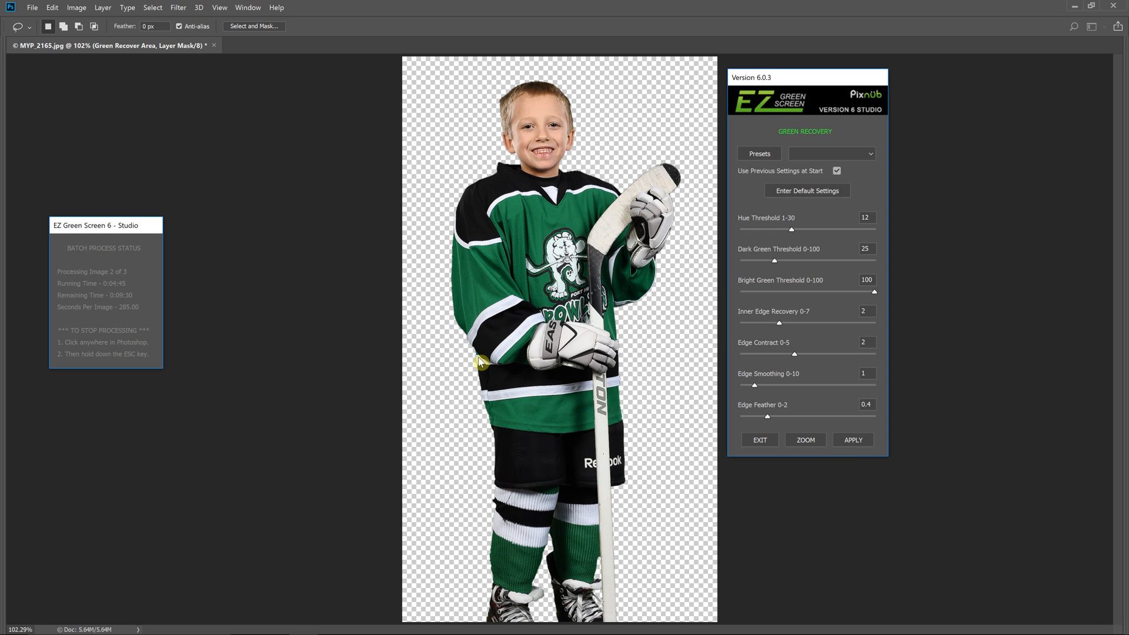
- Apply the green recovery to the second portrait with the current settings, and resume the batch from the pause
left_click(852, 442)
key("Escape")
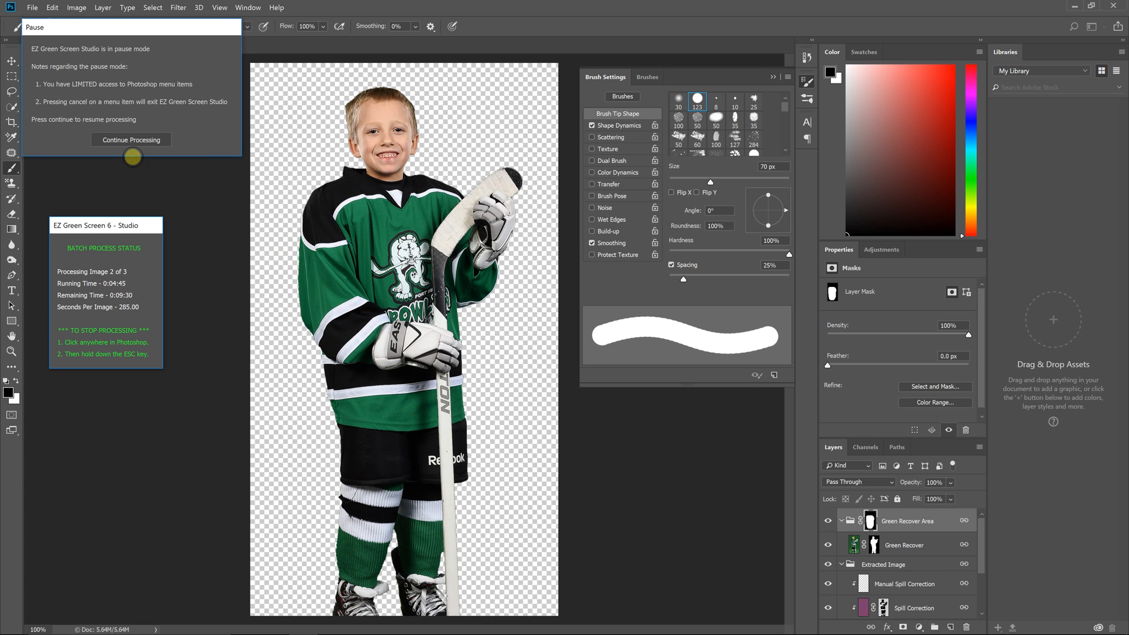
left_click(133, 140)
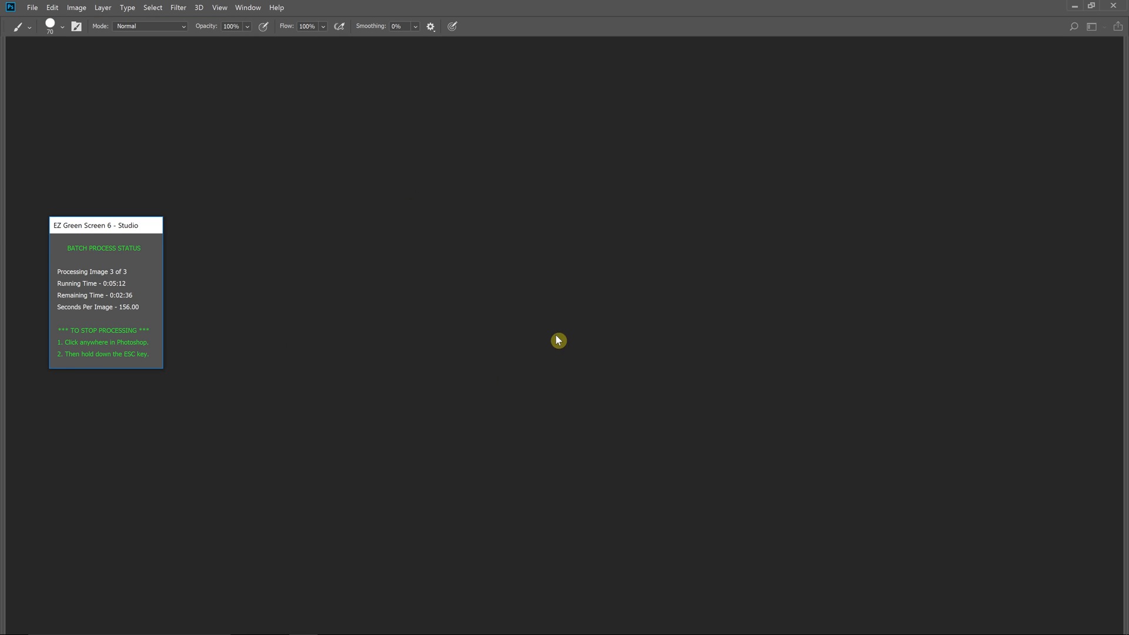